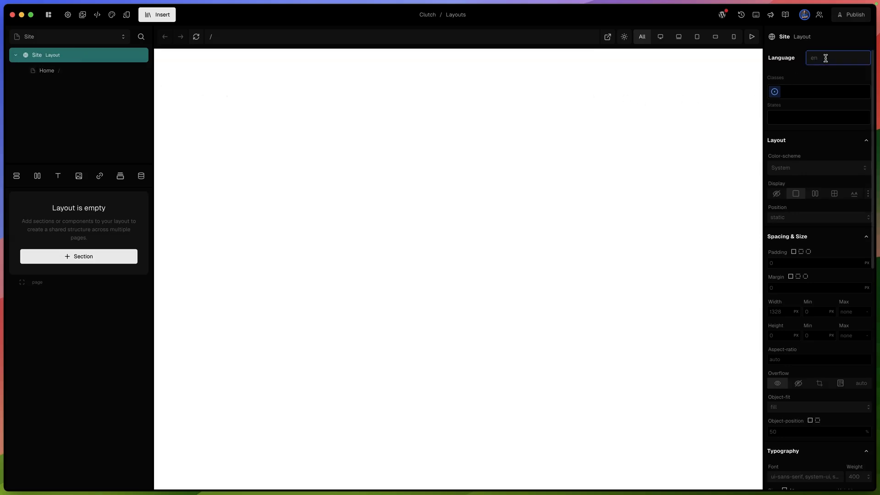
Step: Examine the Site layout's language setting and its style properties
{"action": "left_click", "coordinate": [809, 57]}
{"action": "scroll", "coordinate": [801, 163], "scroll_direction": "down", "scroll_amount": 1}
{"action": "scroll", "coordinate": [801, 164], "scroll_direction": "down", "scroll_amount": 1}
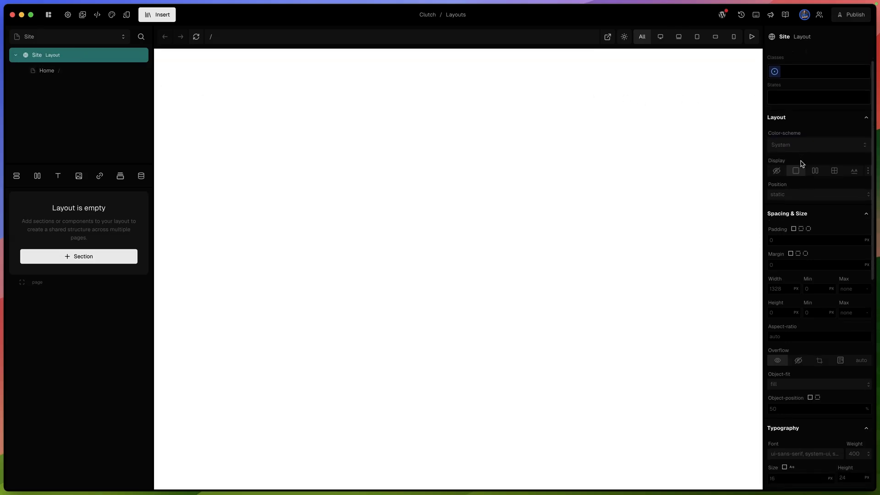
{"action": "scroll", "coordinate": [798, 157], "scroll_direction": "up", "scroll_amount": 2}
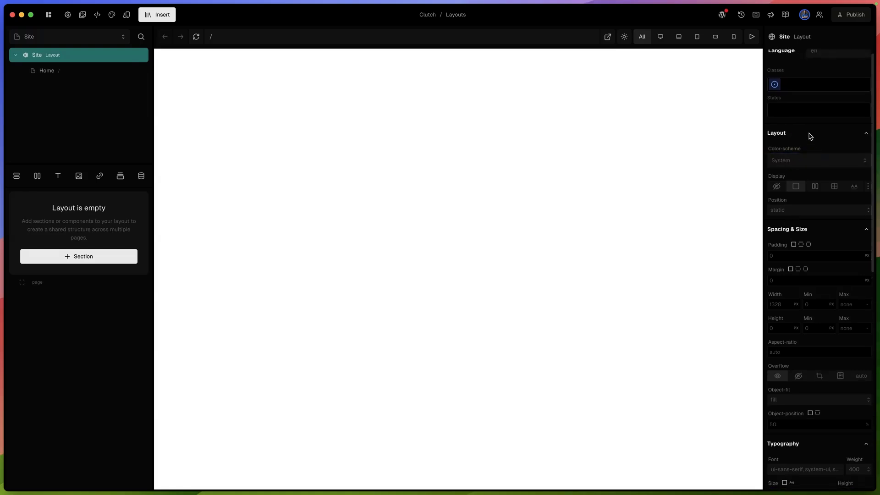
{"action": "scroll", "coordinate": [808, 147], "scroll_direction": "down", "scroll_amount": 2}
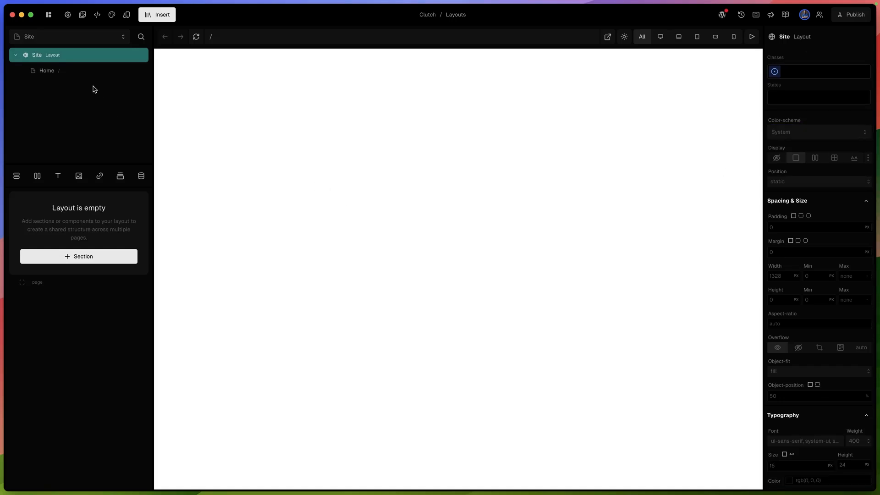
Step: Insert the Basic Navbar section into the Site layout, above the page slot
{"action": "left_click", "coordinate": [158, 15]}
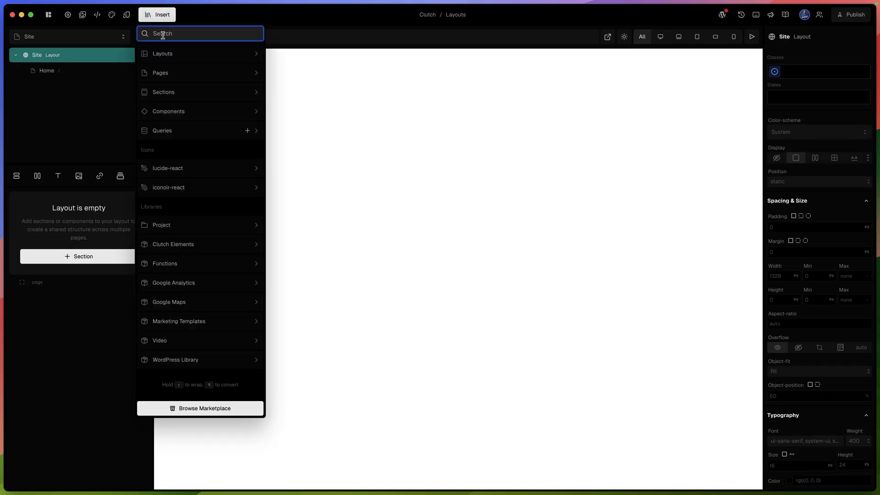
{"action": "mouse_move", "coordinate": [180, 93]}
{"action": "mouse_move", "coordinate": [338, 118]}
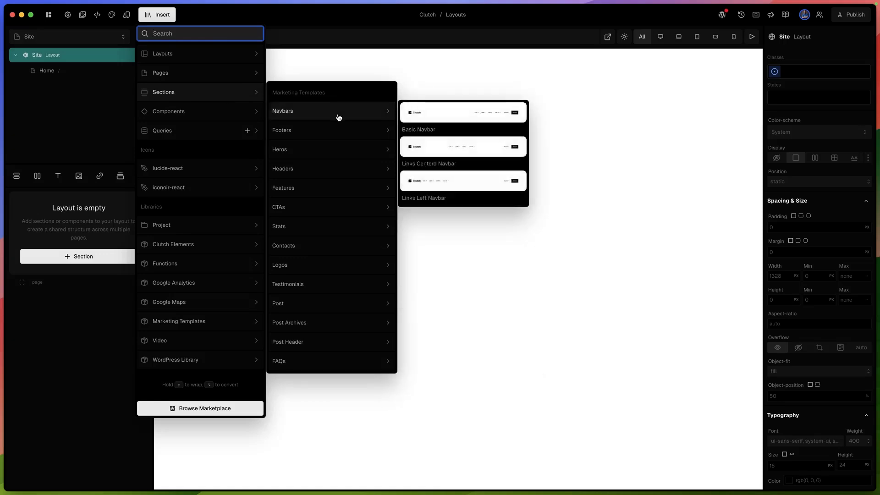
{"action": "left_click_drag", "start_coordinate": [444, 118], "coordinate": [54, 278]}
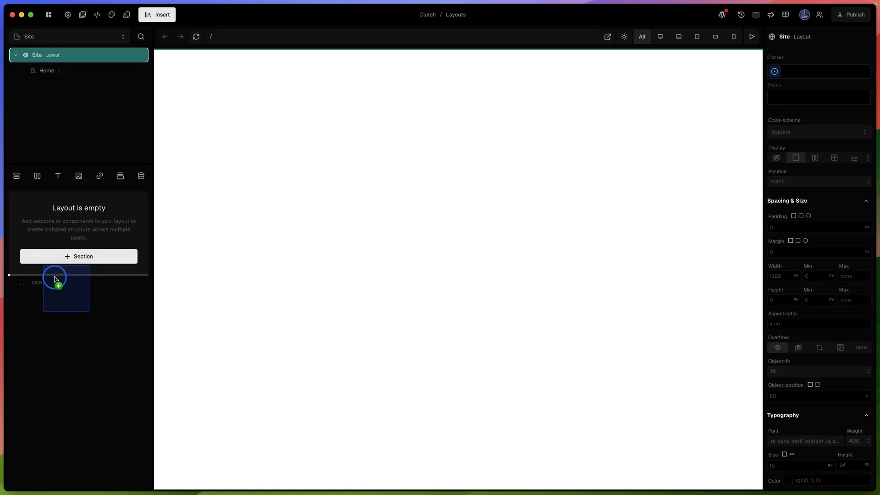
{"action": "left_click_drag", "start_coordinate": [54, 278], "coordinate": [56, 279]}
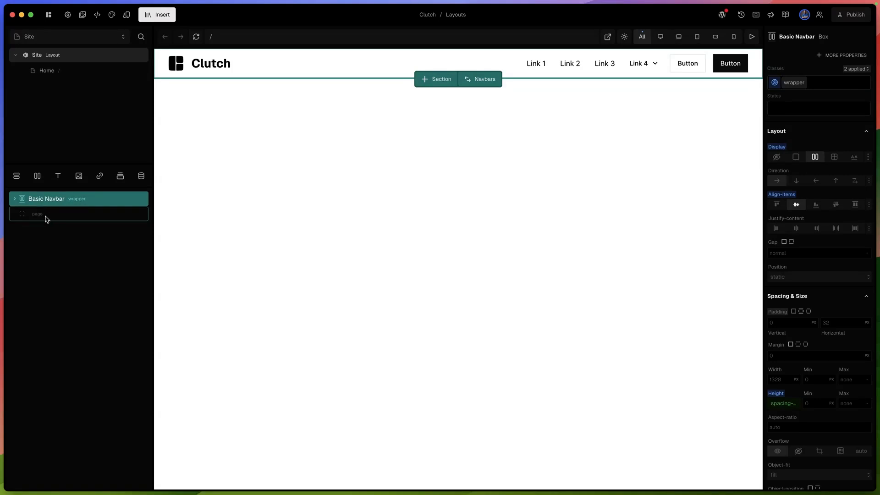
Step: Insert the Basic Footer section into the Site layout, below the page slot
{"action": "left_click", "coordinate": [155, 14]}
{"action": "mouse_move", "coordinate": [199, 96]}
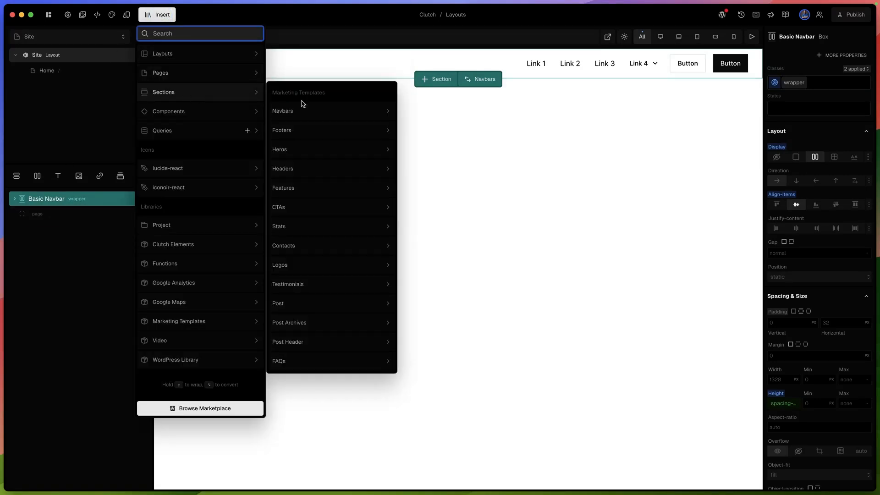
{"action": "mouse_move", "coordinate": [323, 131]}
{"action": "left_click_drag", "start_coordinate": [479, 159], "coordinate": [111, 221]}
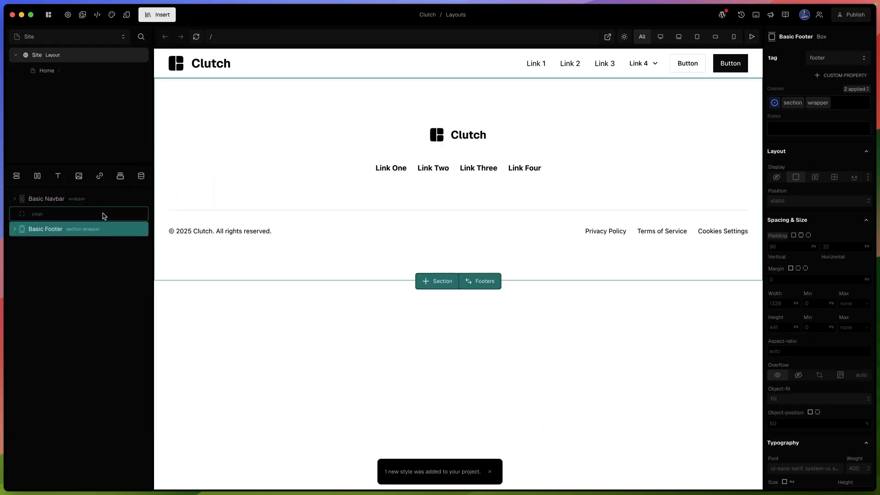
{"action": "left_click", "coordinate": [87, 216]}
Step: Insert the Balanced Hero section into the empty Home page
{"action": "left_click", "coordinate": [65, 73]}
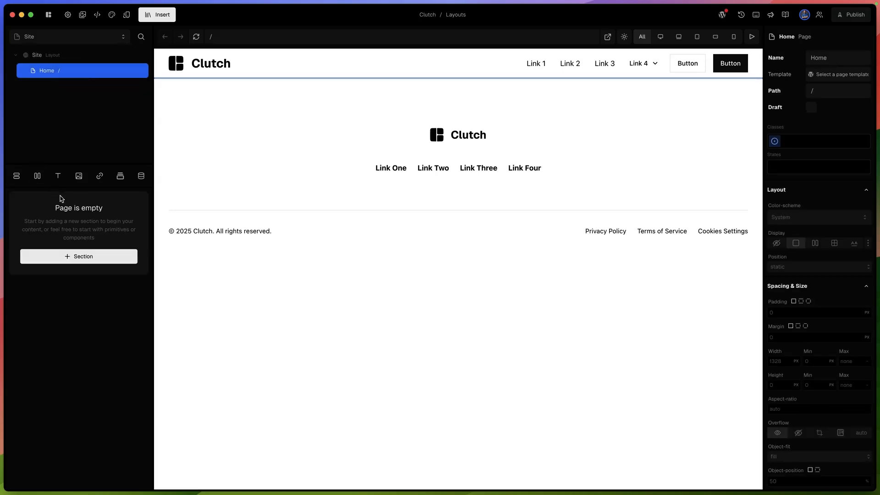
{"action": "left_click", "coordinate": [159, 20]}
{"action": "mouse_move", "coordinate": [242, 92]}
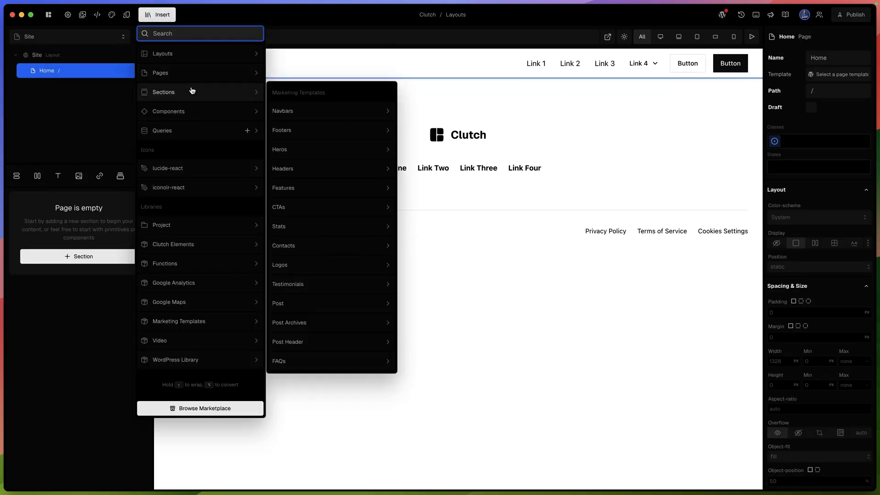
{"action": "mouse_move", "coordinate": [334, 148]}
{"action": "left_click_drag", "start_coordinate": [458, 429], "coordinate": [65, 210]}
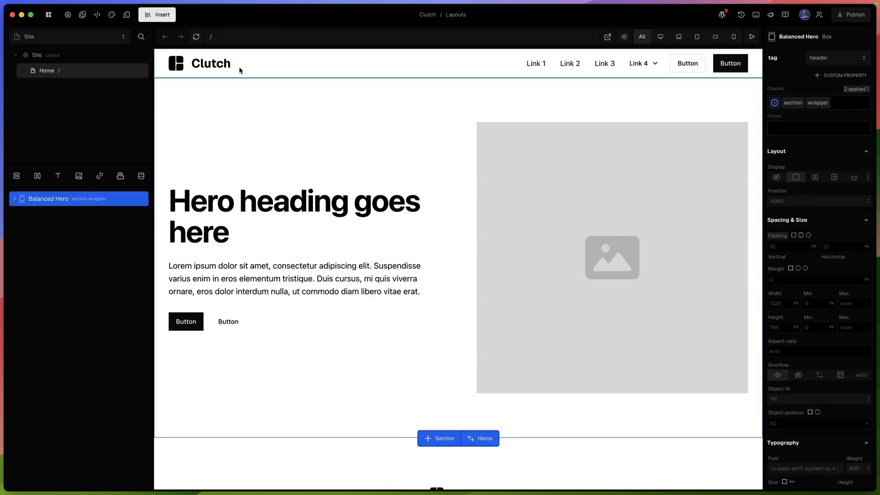
Step: Look over the Home page preview and inspect the navbar logo and the hero heading in the element tree
{"action": "scroll", "coordinate": [260, 60], "scroll_direction": "down", "scroll_amount": 3}
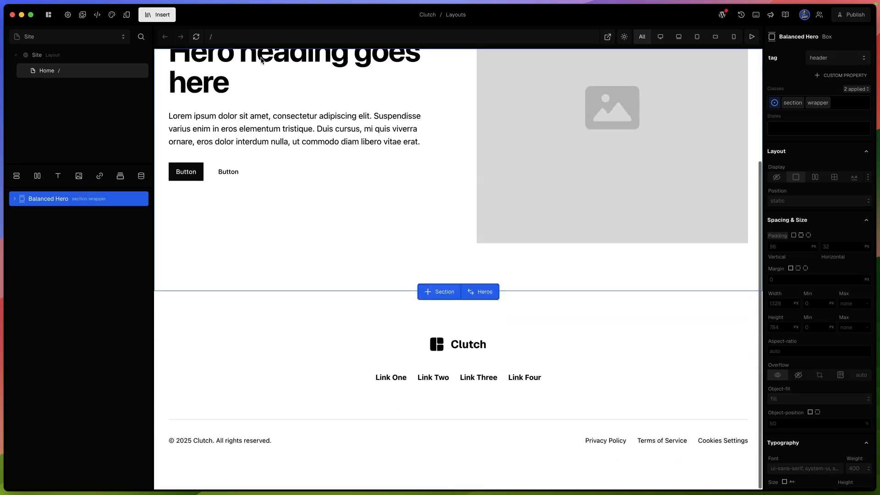
{"action": "scroll", "coordinate": [273, 310], "scroll_direction": "up", "scroll_amount": 3}
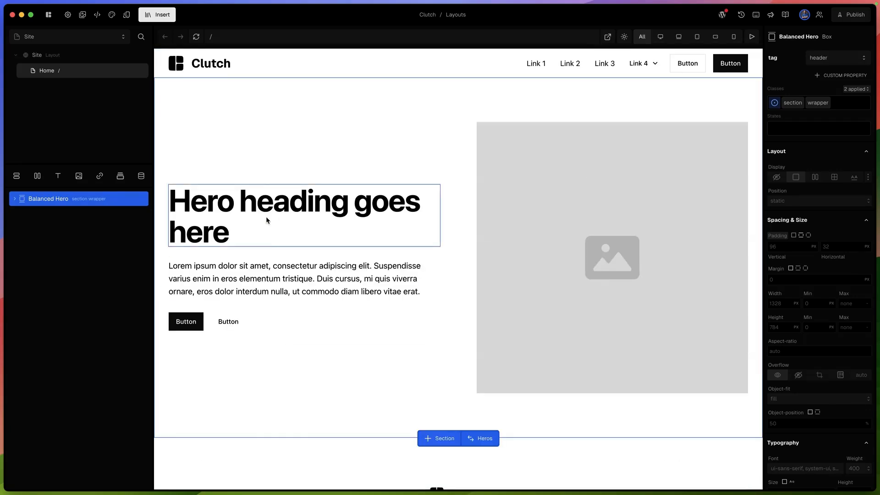
{"action": "left_click", "coordinate": [211, 72]}
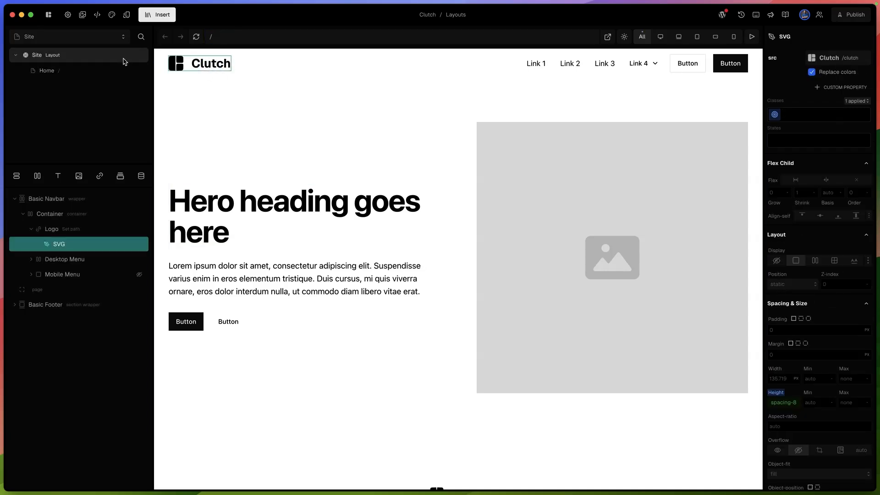
{"action": "left_click", "coordinate": [314, 217]}
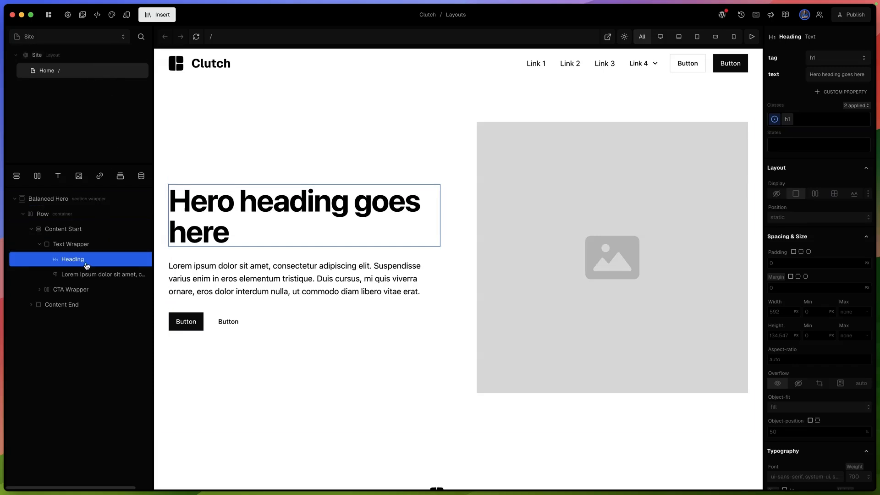
{"action": "left_click", "coordinate": [98, 71]}
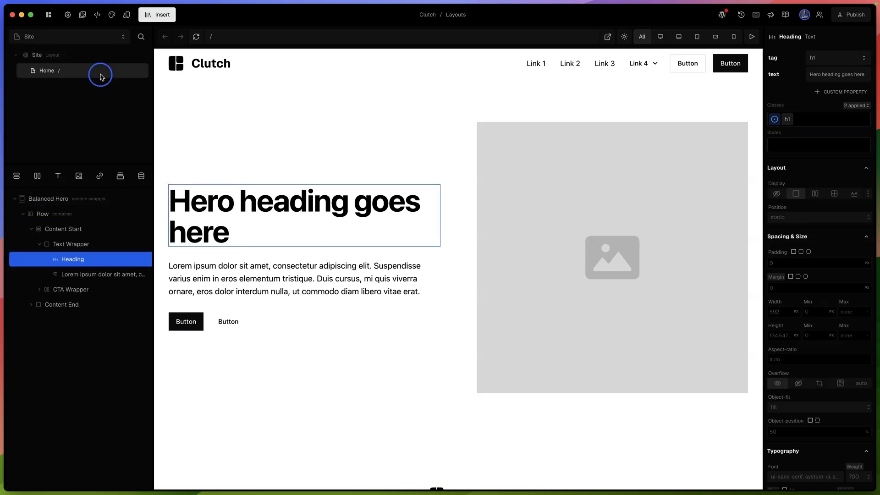
Step: Change the hero heading text on the Home page to "Home Page"
{"action": "double_click", "coordinate": [226, 202]}
{"action": "type", "text": "H"}
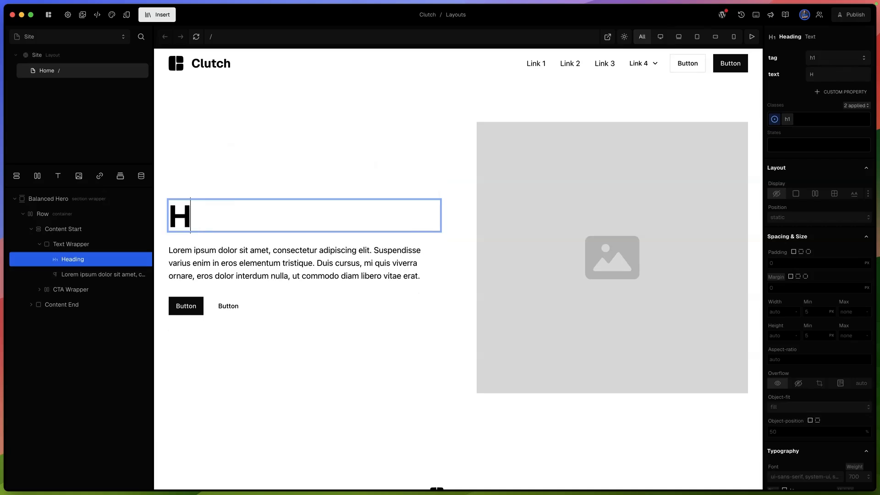
{"action": "type", "text": "ome Page"}
{"action": "left_click", "coordinate": [174, 262]}
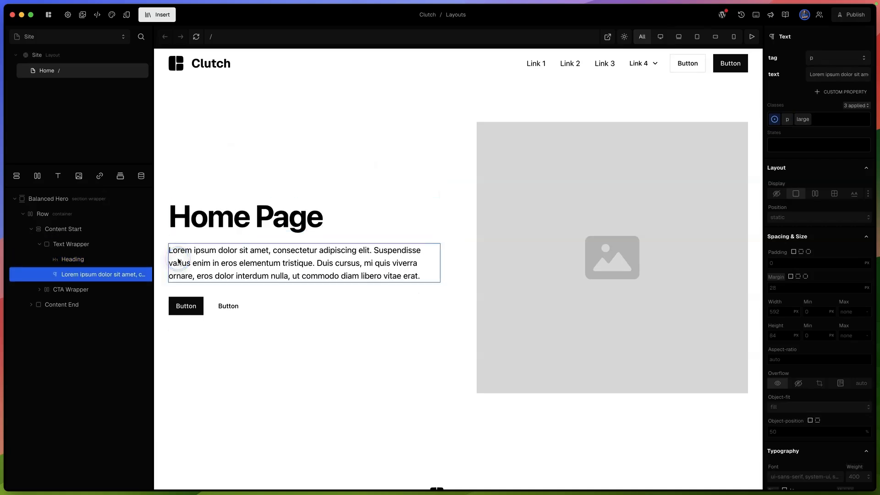
Step: Add a blank page to the Site layout, below the Home page, and select it
{"action": "left_click", "coordinate": [85, 72]}
{"action": "left_click", "coordinate": [146, 21]}
{"action": "mouse_move", "coordinate": [182, 80]}
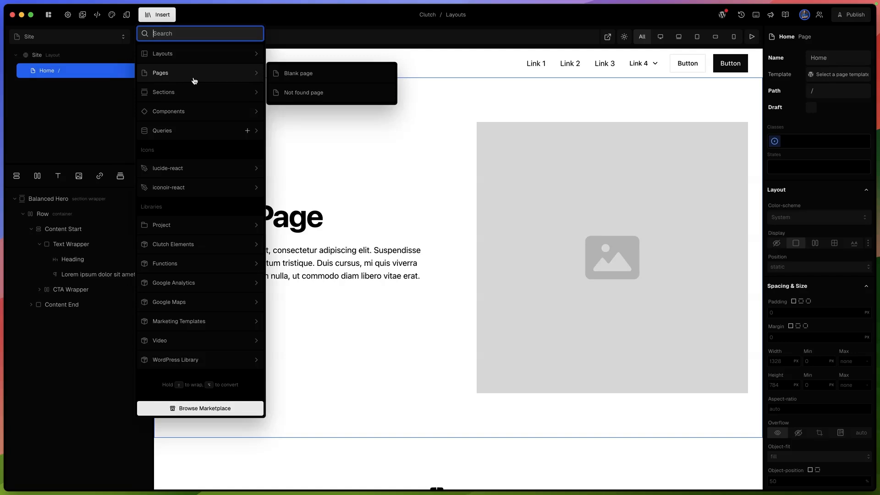
{"action": "left_click_drag", "start_coordinate": [320, 82], "coordinate": [101, 78]}
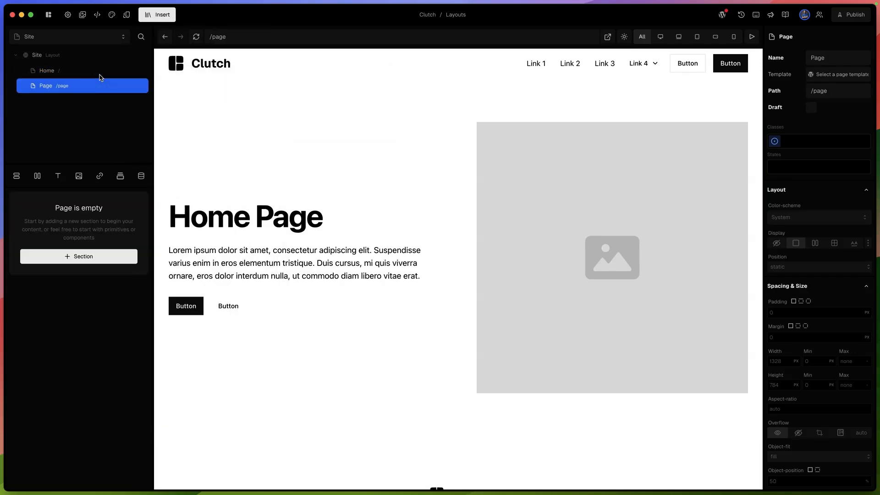
{"action": "left_click", "coordinate": [84, 86]}
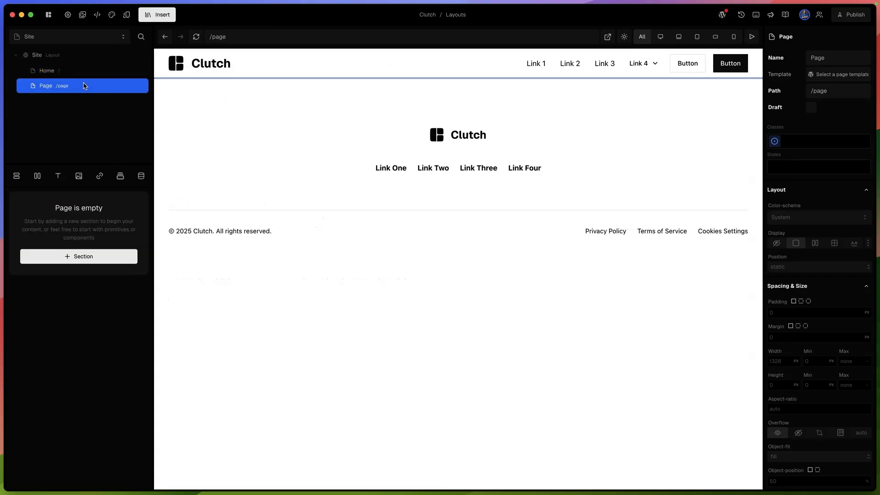
Step: Name the new page About and set its path to /about
{"action": "left_click", "coordinate": [831, 57]}
{"action": "type", "text": "About"}
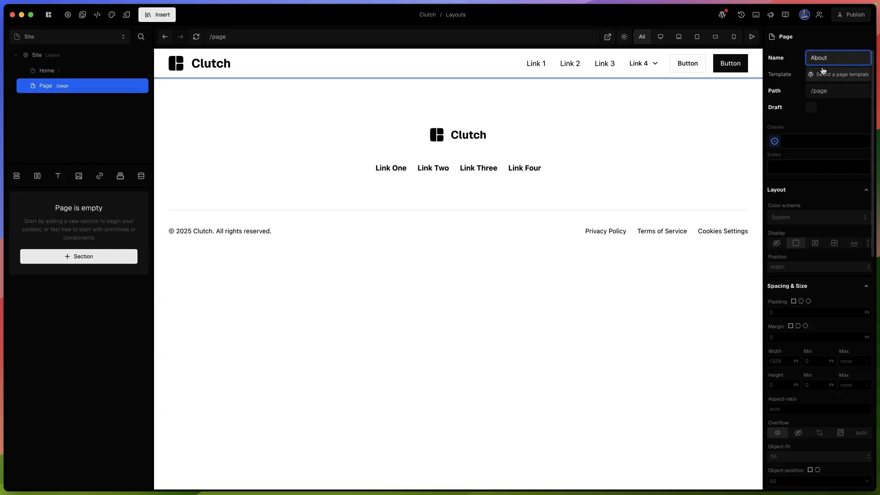
{"action": "double_click", "coordinate": [818, 90]}
{"action": "type", "text": "about"}
{"action": "key", "text": "Tab"}
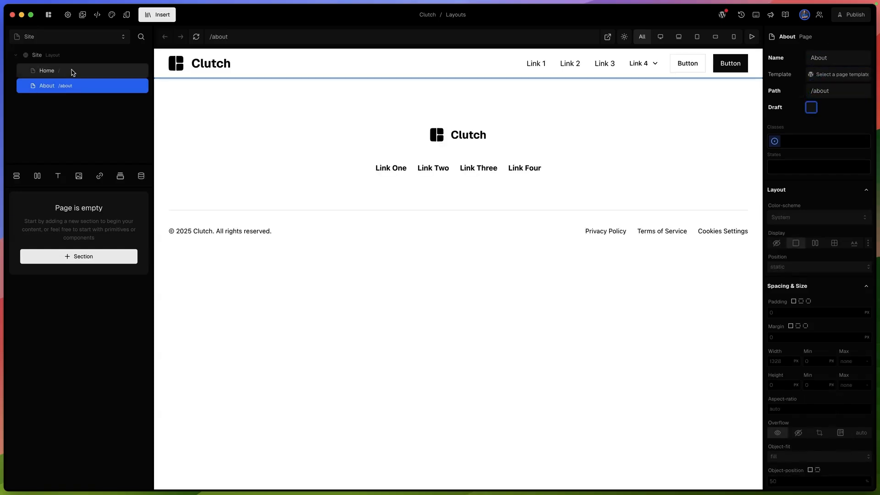
Step: Insert the Basic Header section into the empty About page
{"action": "left_click", "coordinate": [67, 87]}
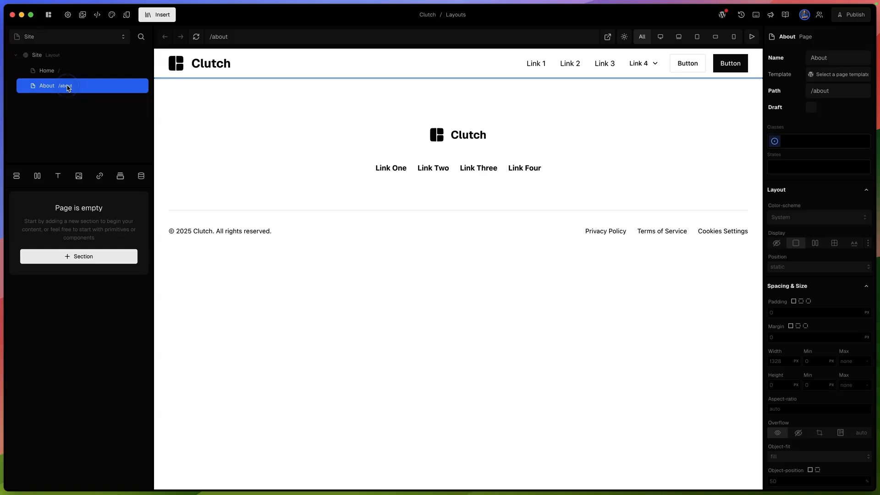
{"action": "left_click", "coordinate": [157, 14]}
{"action": "mouse_move", "coordinate": [196, 103]}
{"action": "mouse_move", "coordinate": [338, 169]}
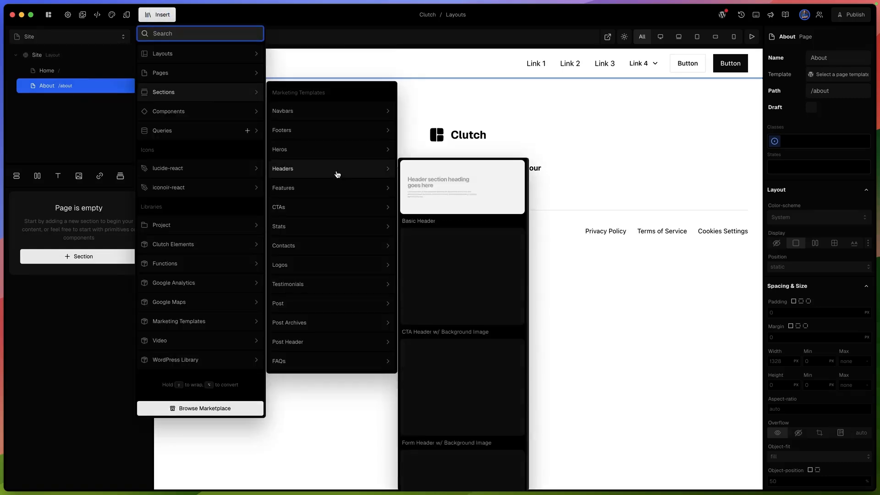
{"action": "left_click_drag", "start_coordinate": [462, 186], "coordinate": [72, 226]}
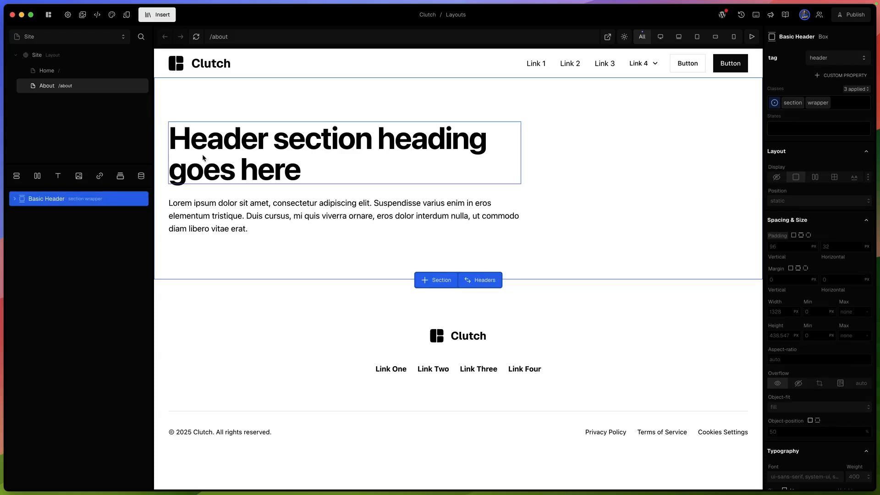
Step: Change the header section's heading text on the About page to "About"
{"action": "double_click", "coordinate": [217, 164]}
{"action": "type", "text": "About"}
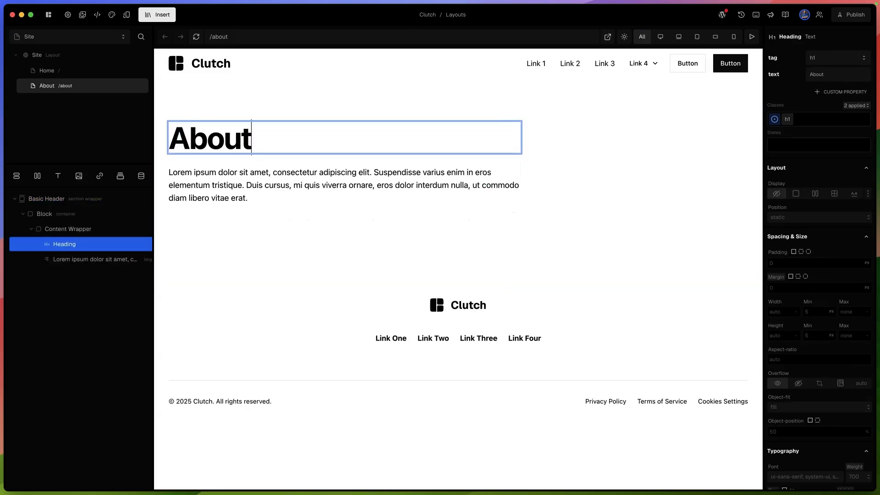
{"action": "key", "text": "Escape"}
Step: Switch between the Home and About pages to compare their content within the shared layout
{"action": "left_click", "coordinate": [88, 72]}
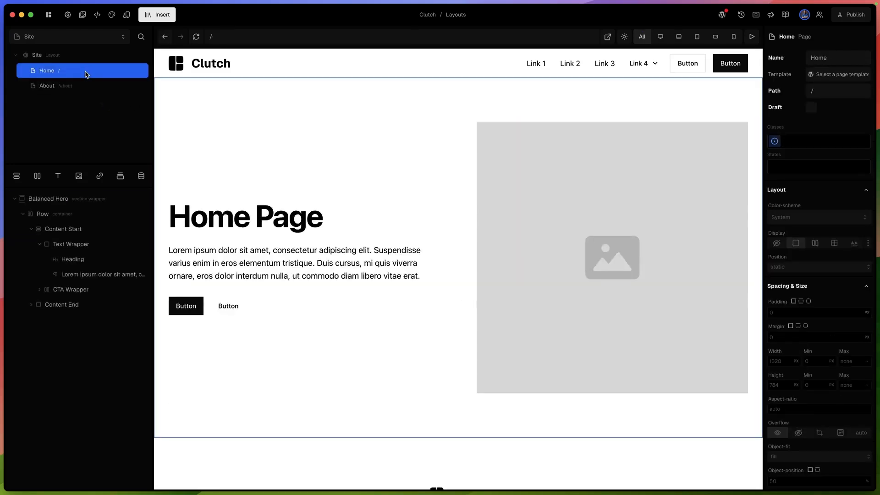
{"action": "left_click", "coordinate": [83, 88]}
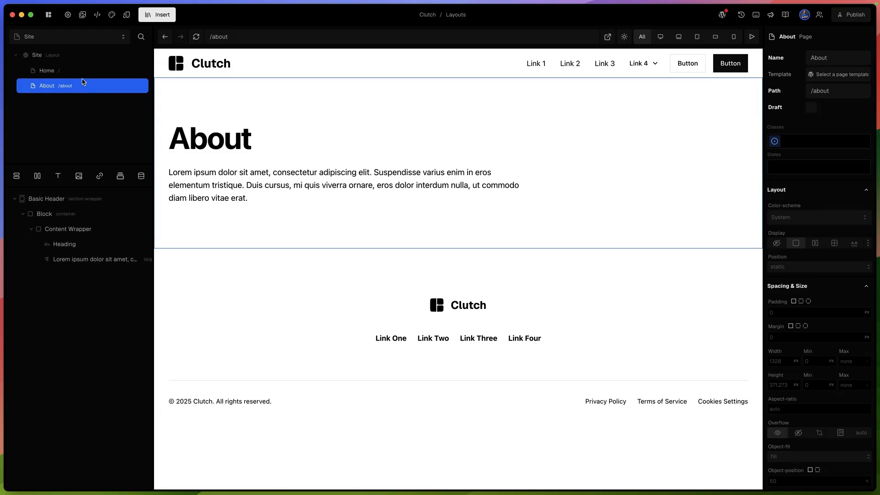
{"action": "left_click", "coordinate": [87, 70]}
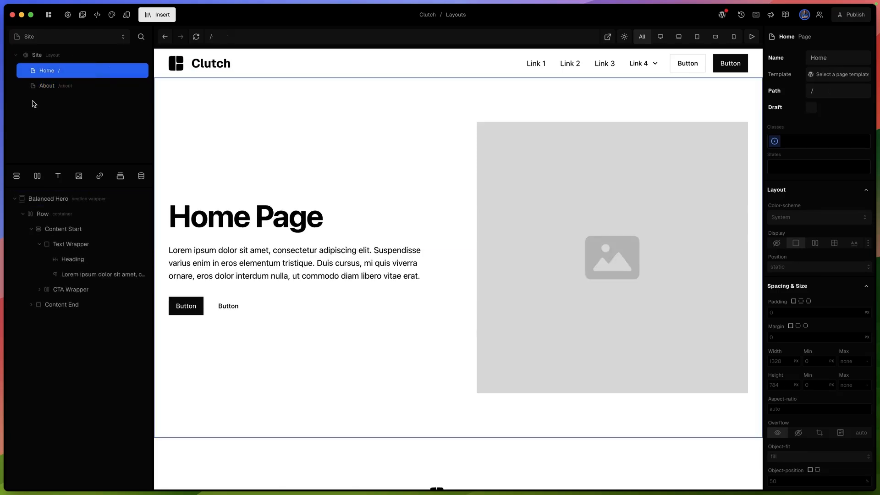
{"action": "left_click", "coordinate": [86, 87]}
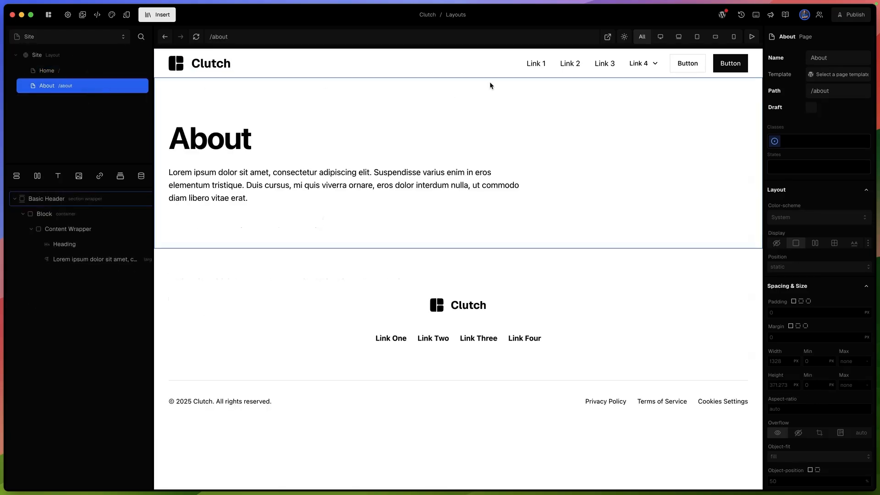
Step: Rename the navbar's Link 1 to "Home" and Link 2 to "About", and check them on both pages
{"action": "double_click", "coordinate": [533, 64]}
{"action": "type", "text": "Home"}
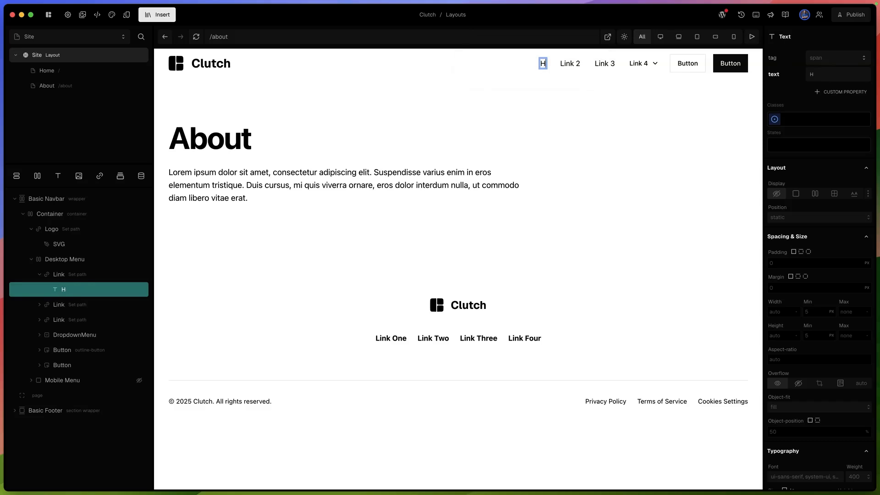
{"action": "double_click", "coordinate": [571, 65]}
{"action": "type", "text": "About"}
{"action": "left_click", "coordinate": [466, 92]}
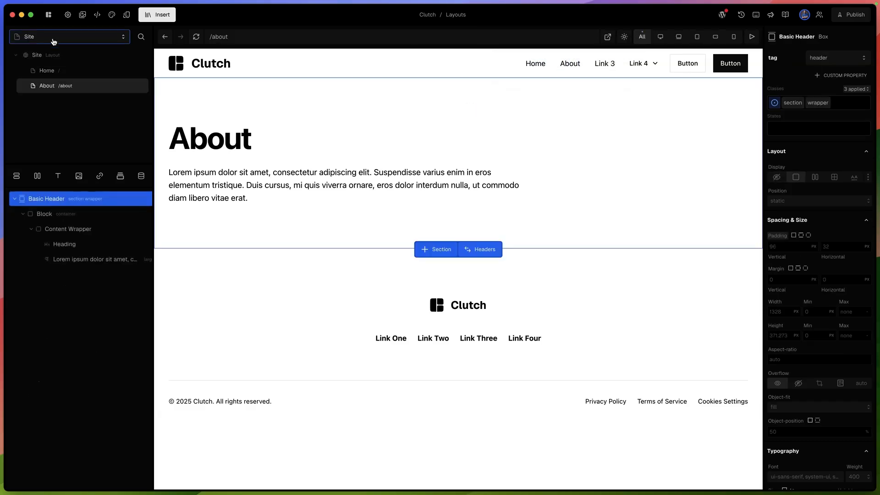
{"action": "left_click", "coordinate": [59, 73]}
{"action": "left_click", "coordinate": [64, 87]}
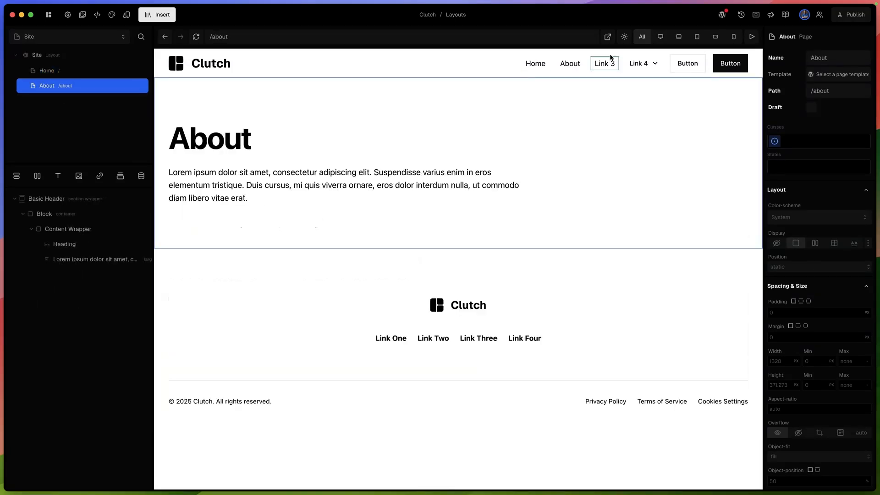
Step: Set the Site layout's background color to the black token
{"action": "left_click", "coordinate": [471, 340]}
{"action": "left_click", "coordinate": [413, 177]}
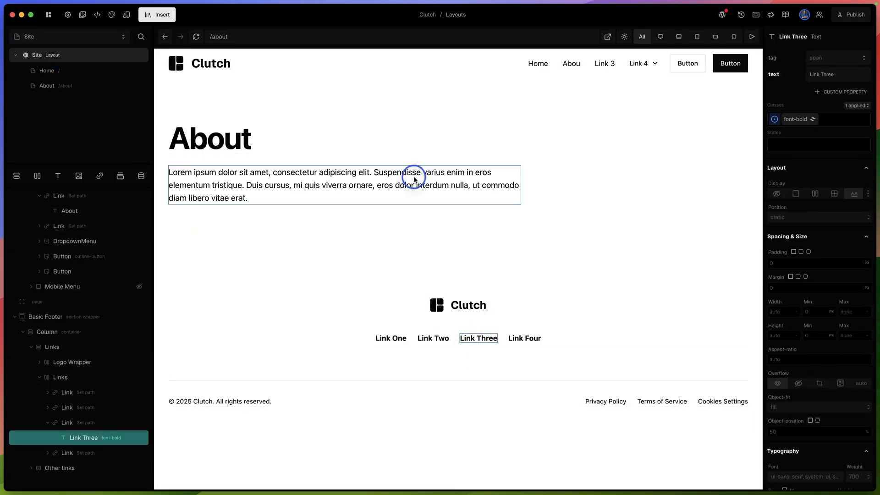
{"action": "left_click", "coordinate": [90, 56]}
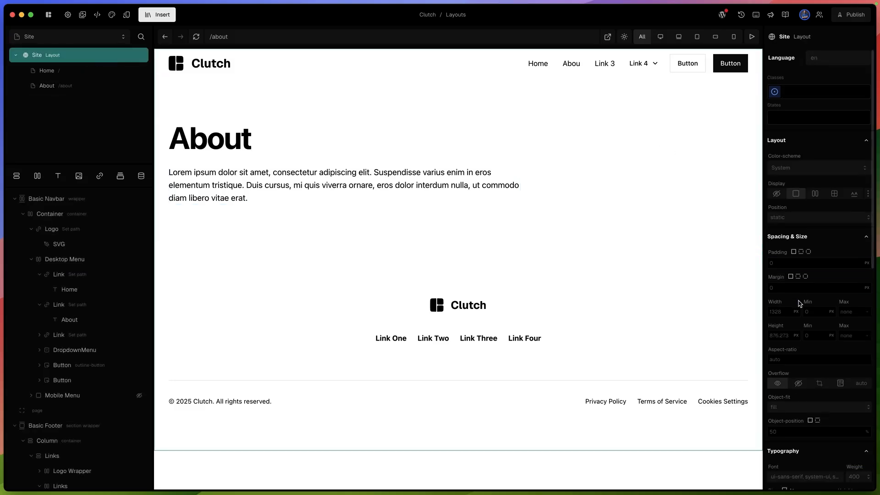
{"action": "scroll", "coordinate": [801, 303], "scroll_direction": "down", "scroll_amount": 3}
{"action": "scroll", "coordinate": [801, 305], "scroll_direction": "down", "scroll_amount": 2}
{"action": "scroll", "coordinate": [801, 306], "scroll_direction": "up", "scroll_amount": 6}
{"action": "scroll", "coordinate": [800, 305], "scroll_direction": "down", "scroll_amount": 13}
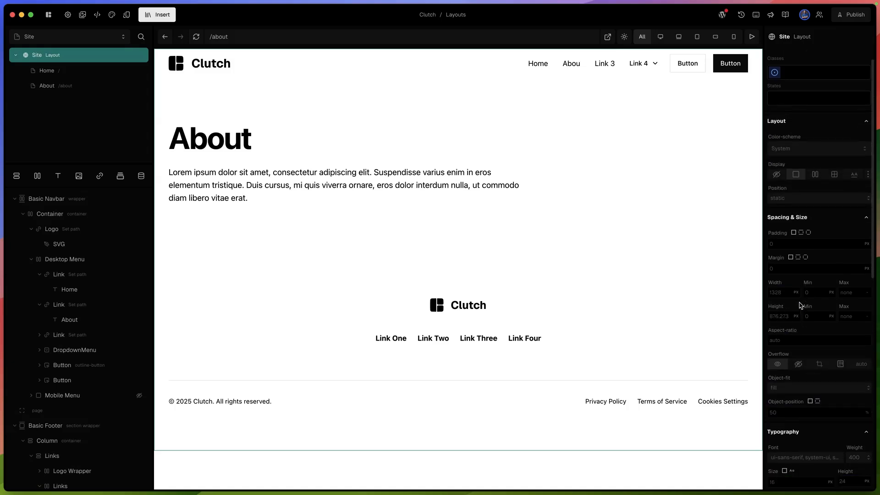
{"action": "scroll", "coordinate": [799, 306], "scroll_direction": "down", "scroll_amount": 6}
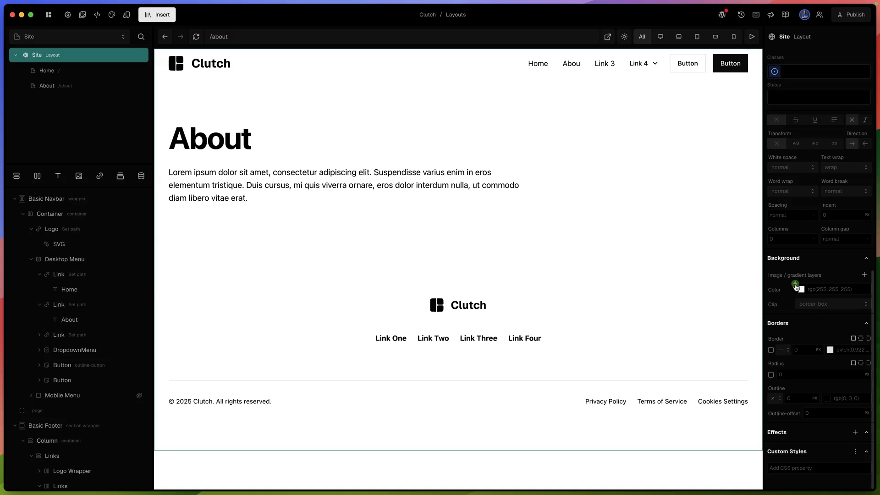
{"action": "left_click", "coordinate": [796, 287]}
{"action": "left_click", "coordinate": [718, 328]}
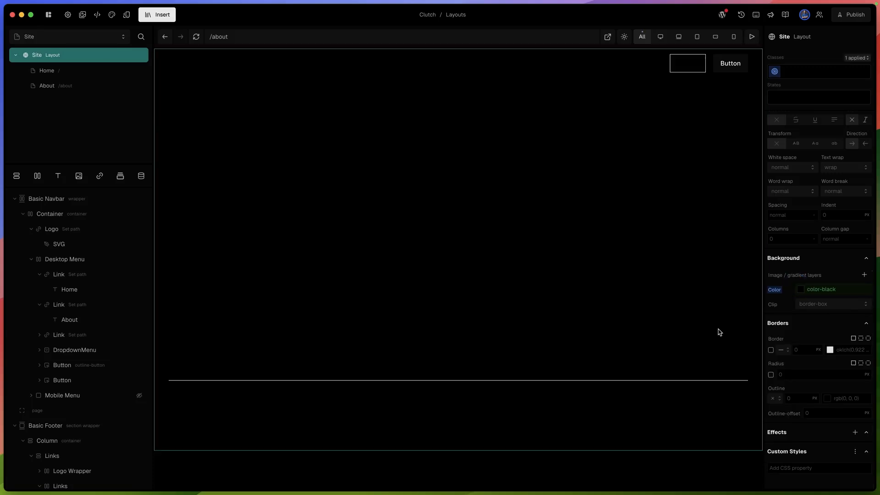
Step: Set the Site layout's typography color to the white token and check the About page content
{"action": "scroll", "coordinate": [831, 258], "scroll_direction": "up", "scroll_amount": 7}
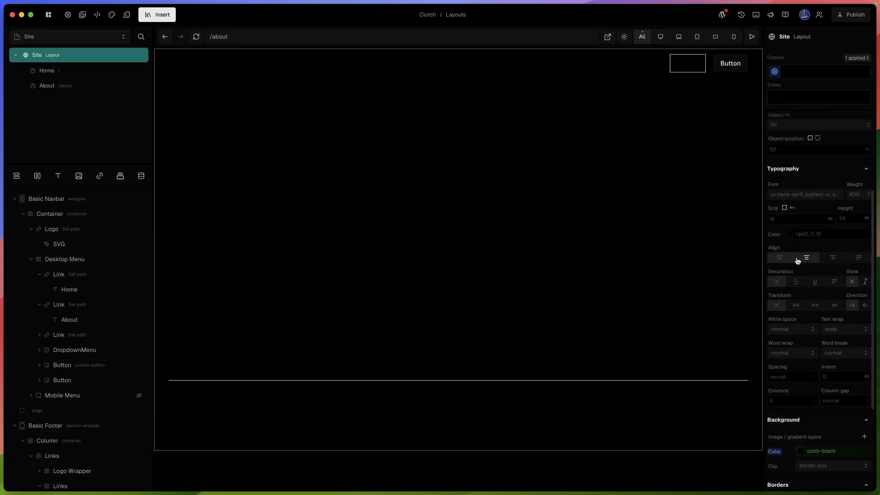
{"action": "left_click", "coordinate": [786, 232]}
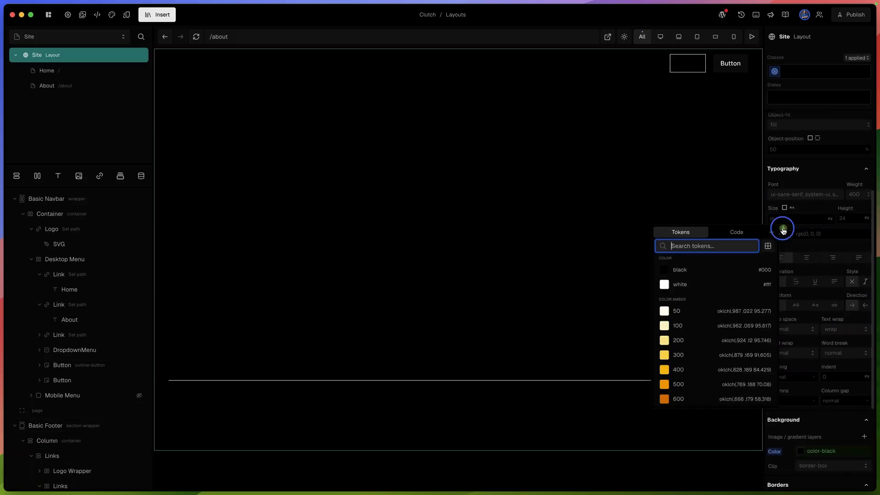
{"action": "left_click", "coordinate": [679, 284]}
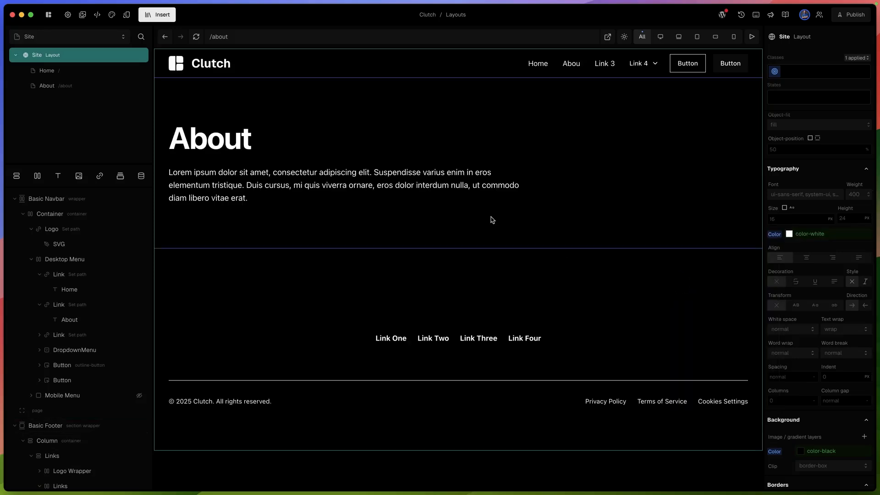
{"action": "left_click", "coordinate": [343, 153]}
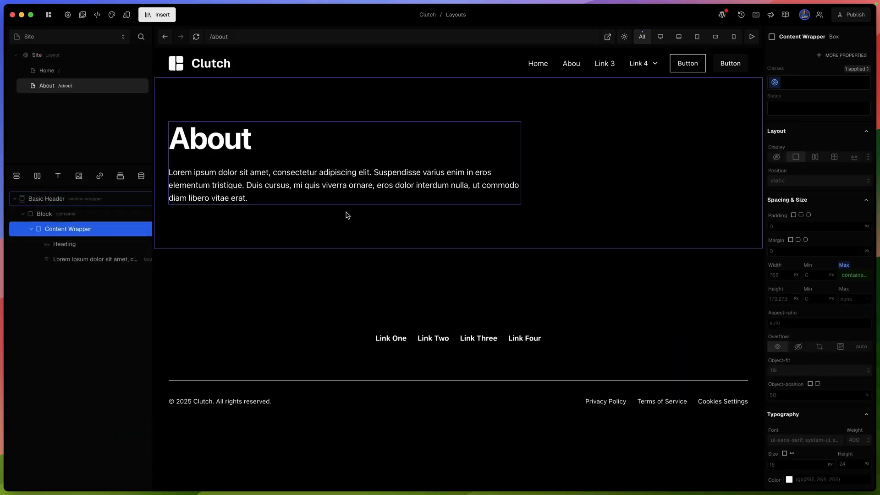
Step: Look through the Boards and Components views, then return to the Site view and review the Site layout's style properties
{"action": "left_click", "coordinate": [50, 59]}
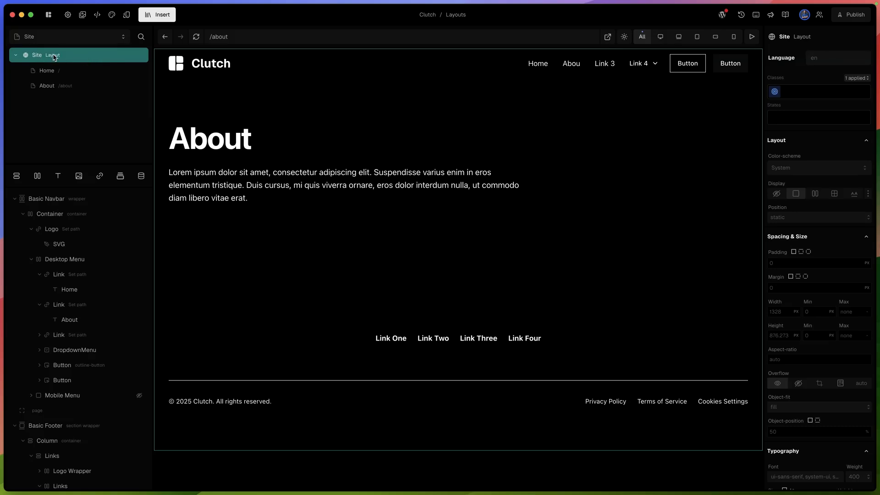
{"action": "left_click", "coordinate": [55, 36]}
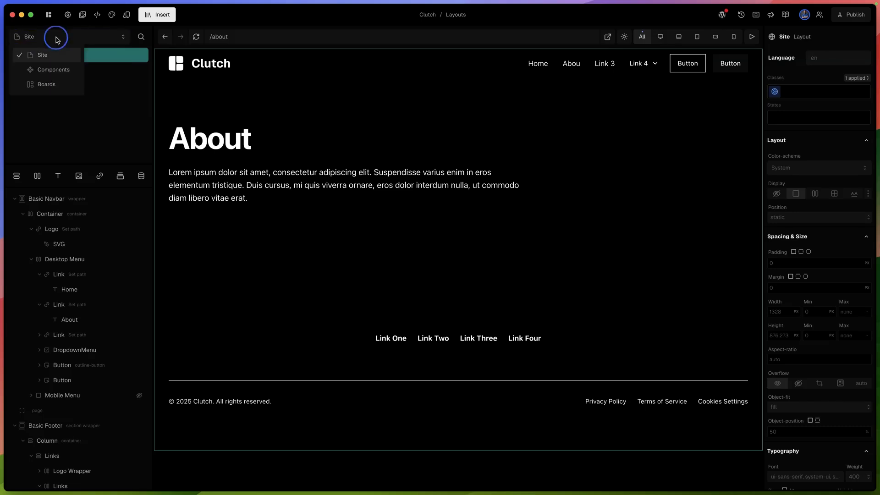
{"action": "left_click", "coordinate": [54, 84]}
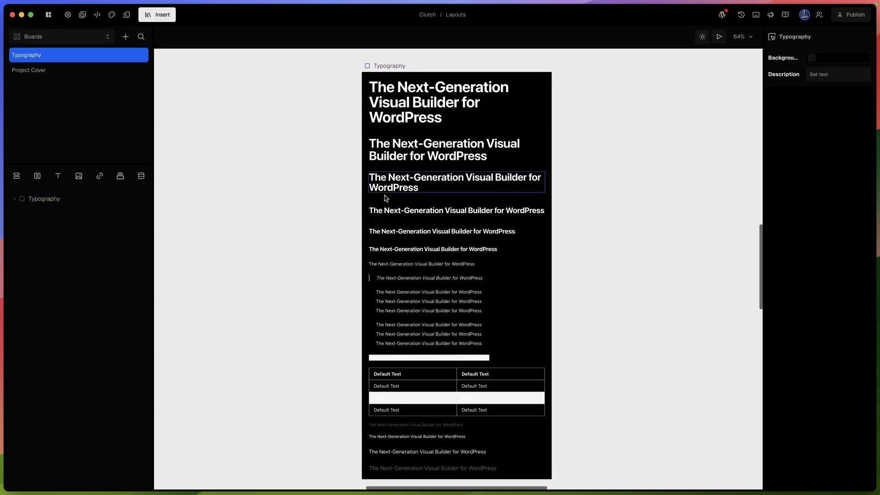
{"action": "left_click", "coordinate": [64, 37]}
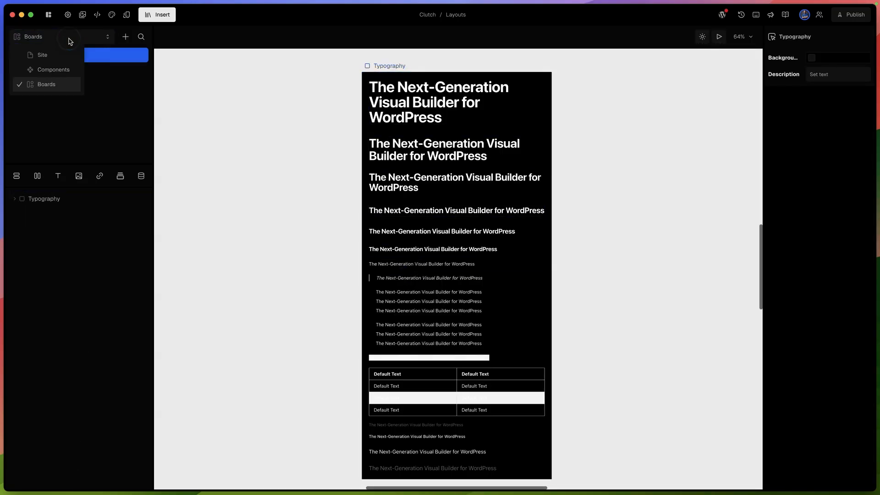
{"action": "left_click", "coordinate": [55, 68]}
{"action": "left_click", "coordinate": [18, 33]}
{"action": "left_click", "coordinate": [26, 53]}
{"action": "left_click", "coordinate": [50, 58]}
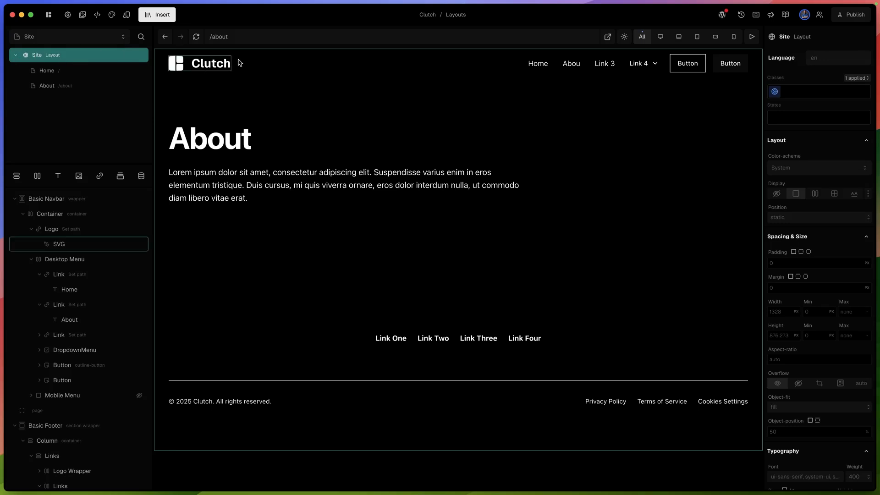
{"action": "scroll", "coordinate": [782, 334], "scroll_direction": "down", "scroll_amount": 10}
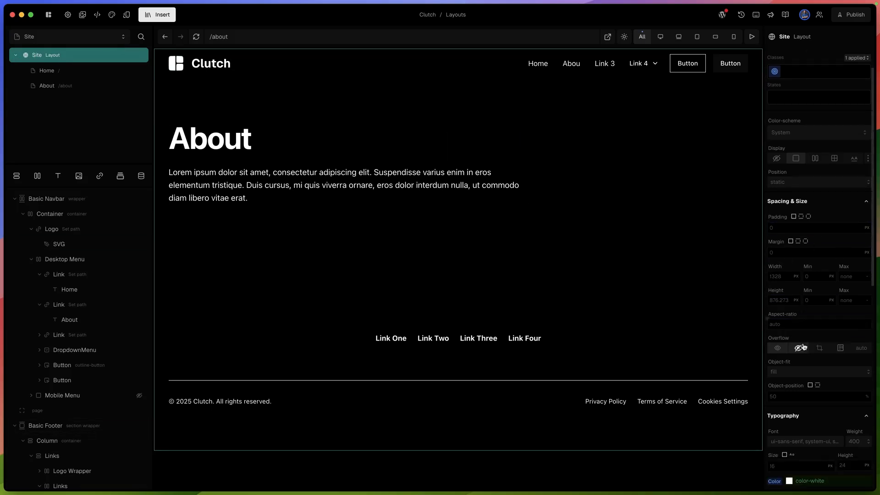
{"action": "scroll", "coordinate": [804, 346], "scroll_direction": "down", "scroll_amount": 1}
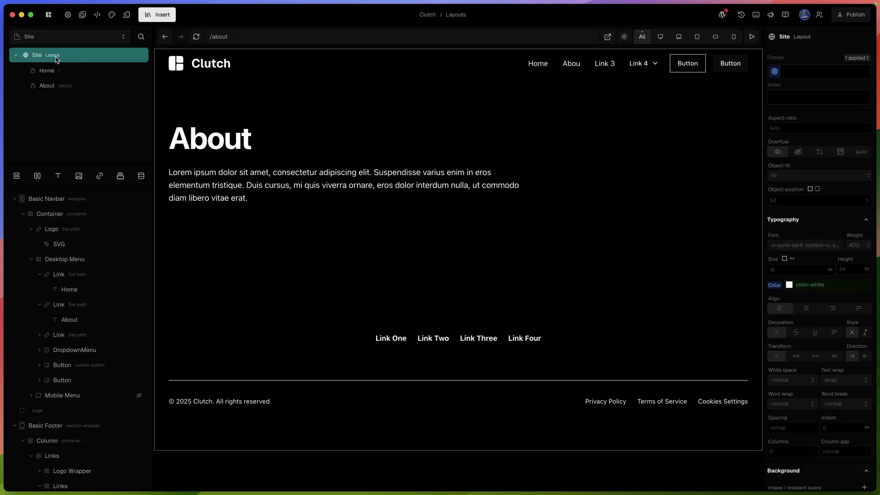
Step: Insert a nested layout inside the Site layout and rename it "Blog"
{"action": "left_click", "coordinate": [161, 17]}
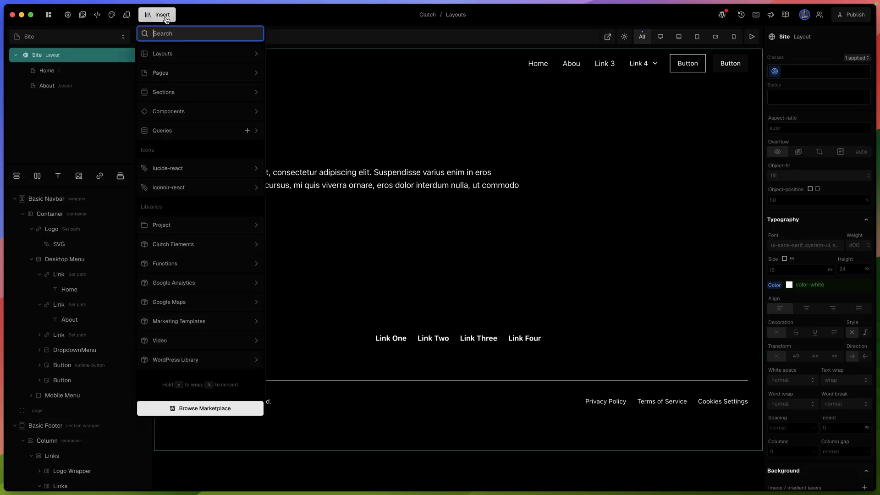
{"action": "mouse_move", "coordinate": [204, 53]}
{"action": "left_click_drag", "start_coordinate": [272, 56], "coordinate": [116, 69]}
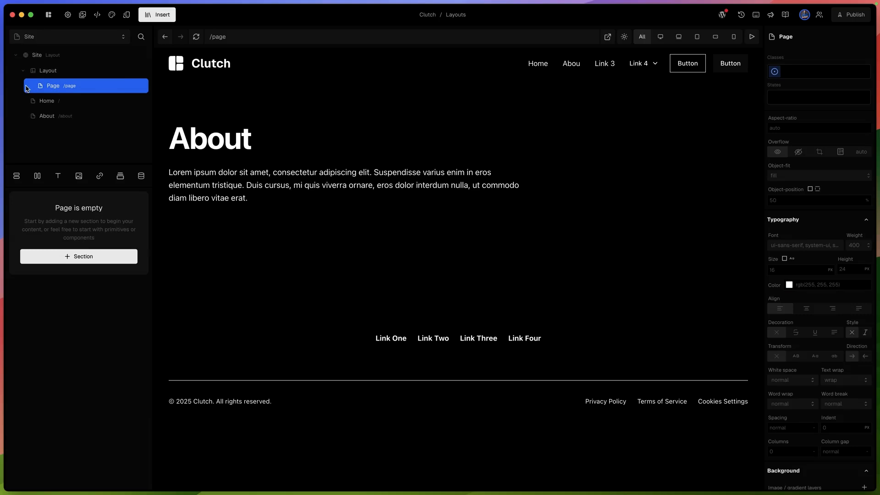
{"action": "left_click", "coordinate": [48, 71]}
{"action": "double_click", "coordinate": [48, 72]}
{"action": "type", "text": "Blog"}
Step: Rename the page inside the Blog layout to "Index" and set its path to /blog
{"action": "left_click", "coordinate": [52, 86]}
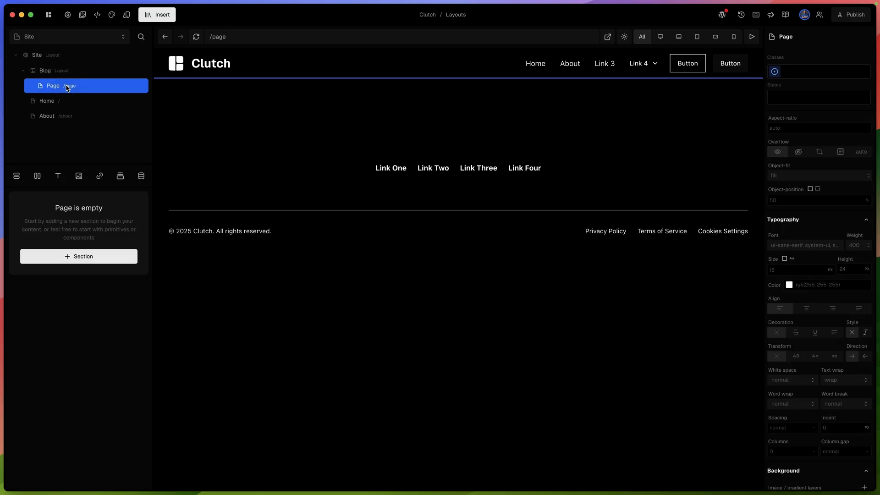
{"action": "double_click", "coordinate": [825, 56]}
{"action": "type", "text": "Index"}
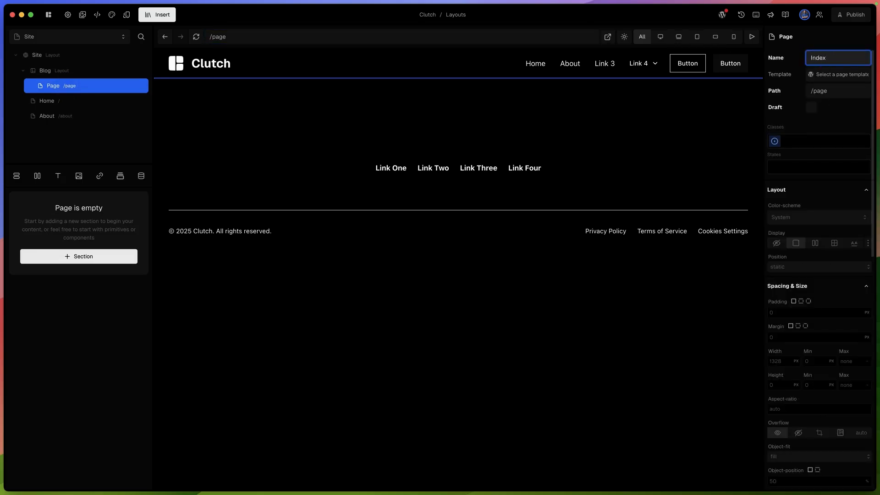
{"action": "left_click", "coordinate": [825, 91]}
{"action": "type", "text": "/blog"}
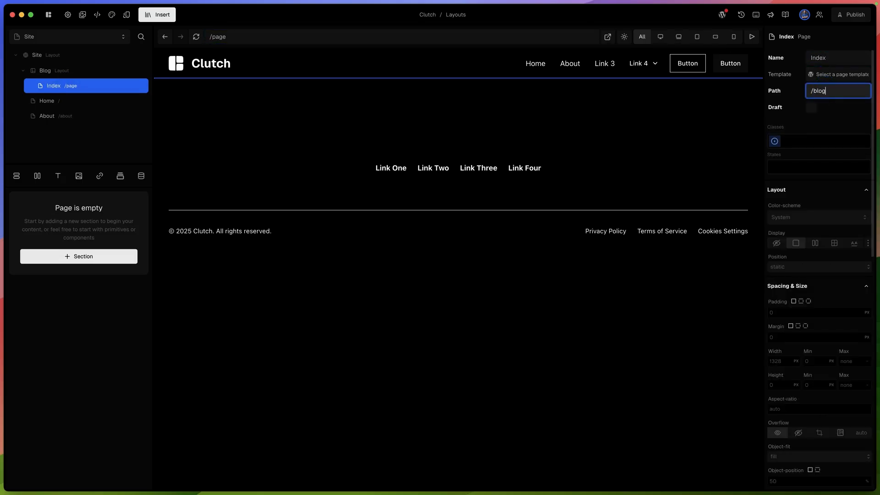
{"action": "key", "text": "Tab"}
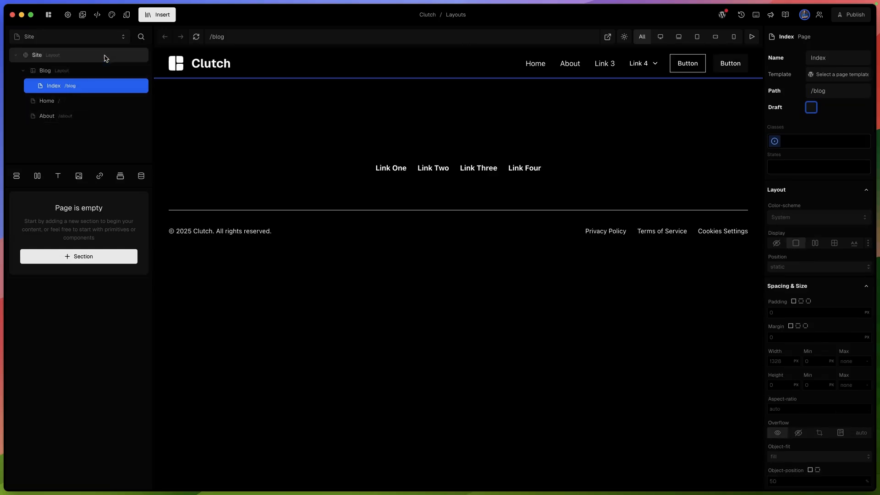
Step: Insert a second page into the Blog layout and set its path to /article
{"action": "left_click", "coordinate": [156, 15]}
{"action": "mouse_move", "coordinate": [197, 75]}
{"action": "left_click_drag", "start_coordinate": [336, 80], "coordinate": [90, 98]}
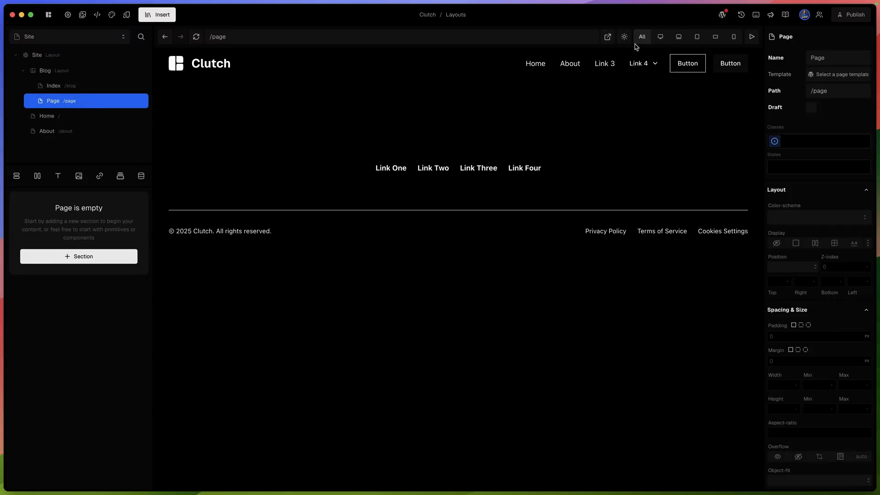
{"action": "left_click", "coordinate": [849, 94]}
{"action": "double_click", "coordinate": [849, 94]}
{"action": "type", "text": "articl"}
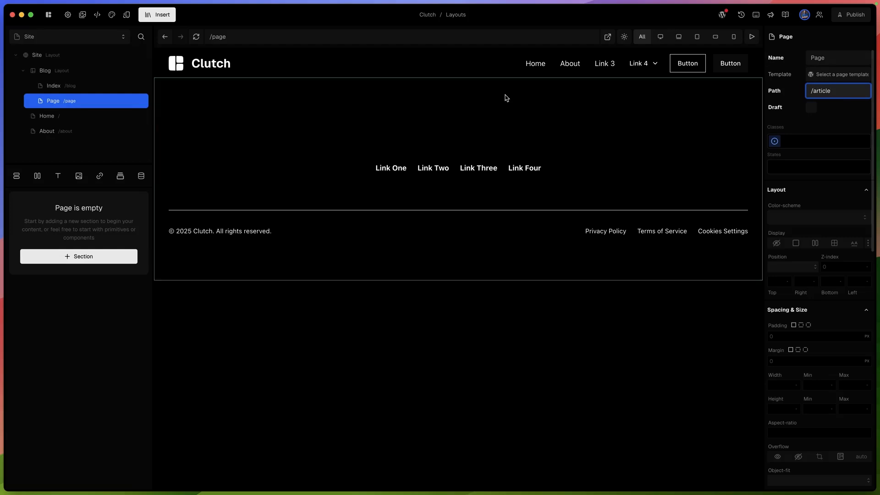
Step: Name the /article page "Blog Article"
{"action": "left_click", "coordinate": [844, 57]}
{"action": "double_click", "coordinate": [845, 57]}
{"action": "type", "text": "Blog Ar"}
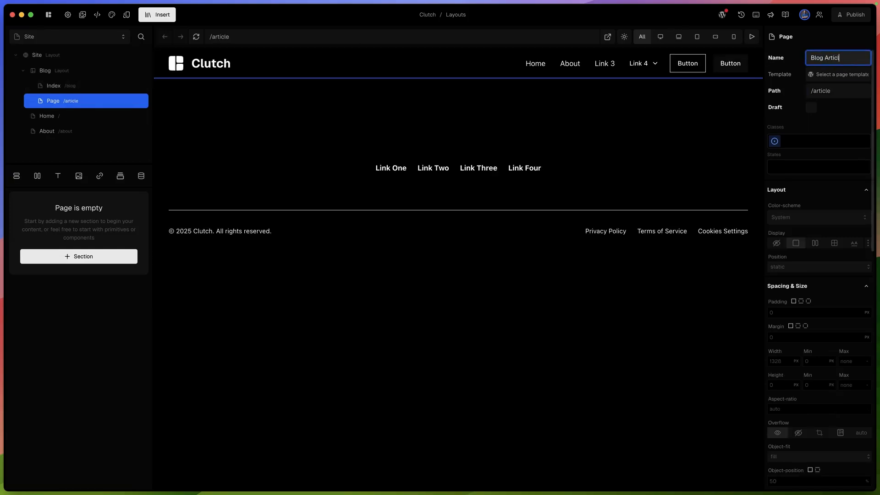
{"action": "type", "text": "ticle"}
{"action": "key", "text": "Return"}
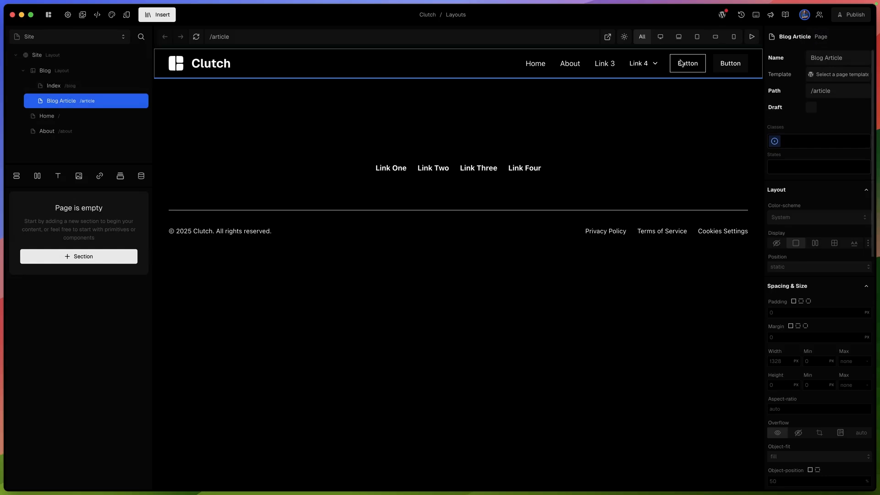
Step: Add an h1 heading to the Index page and change its text to "Blog"
{"action": "left_click", "coordinate": [90, 91]}
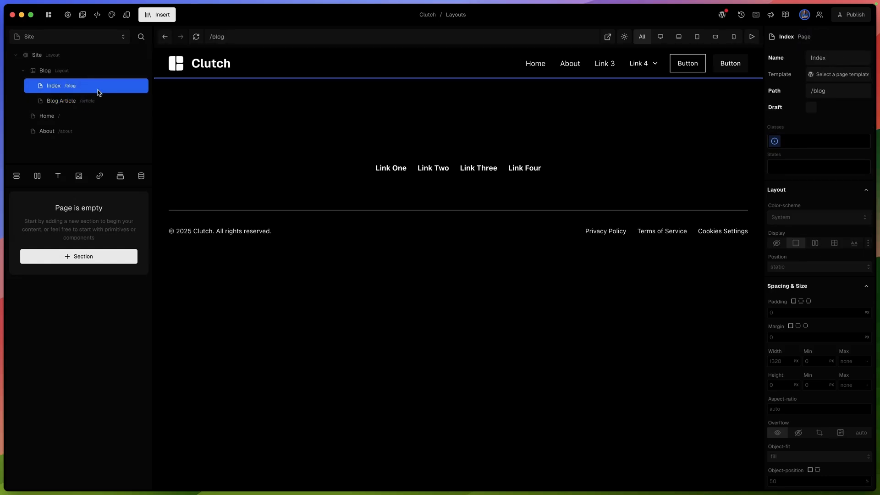
{"action": "key", "text": "1"}
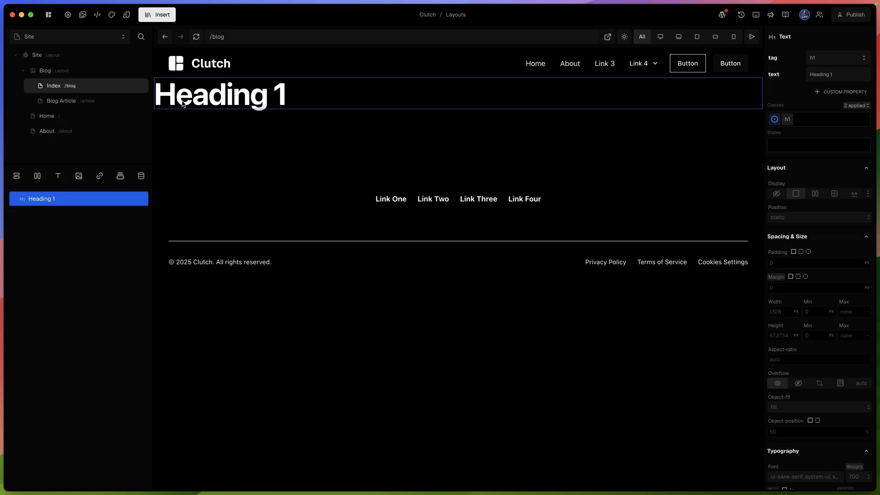
{"action": "double_click", "coordinate": [269, 100]}
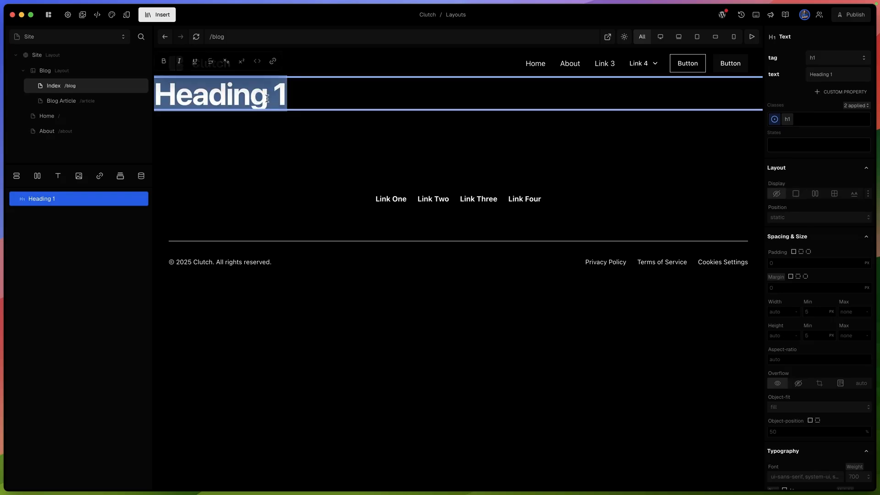
{"action": "type", "text": "Blog"}
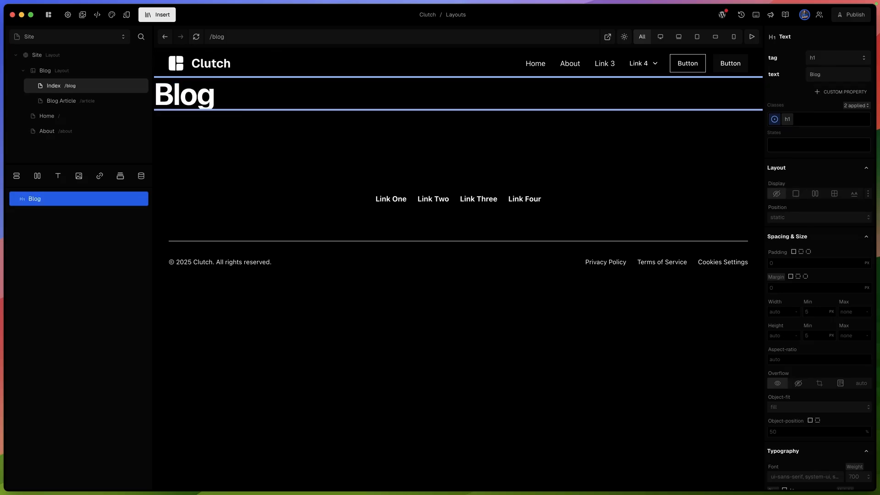
Step: Add an h1 heading to the Blog Article page and change its text to "Article"
{"action": "left_click", "coordinate": [118, 100]}
{"action": "key", "text": "1"}
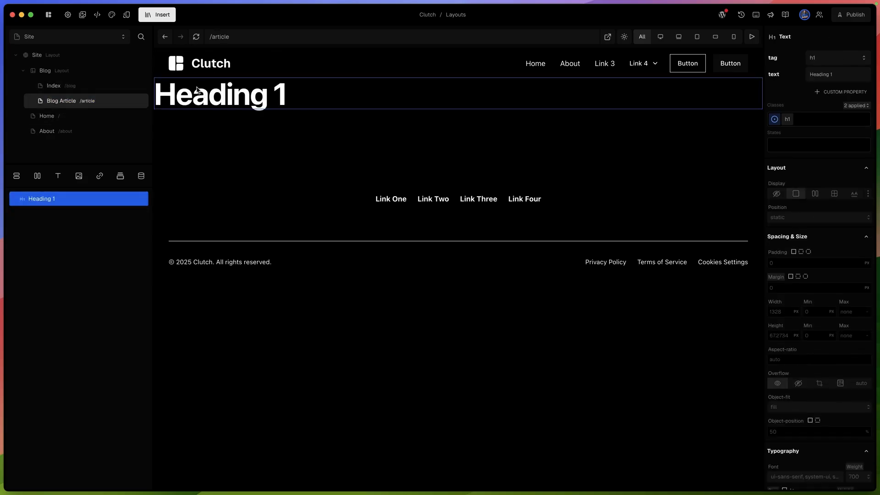
{"action": "double_click", "coordinate": [207, 96]}
{"action": "type", "text": "Article"}
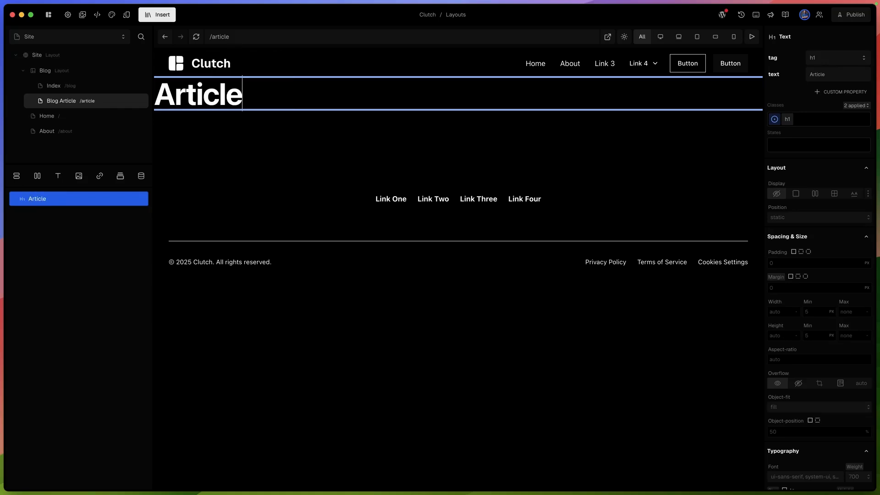
Step: Wrap the Index page's Blog heading in a column and apply the container class to that column
{"action": "left_click", "coordinate": [93, 87]}
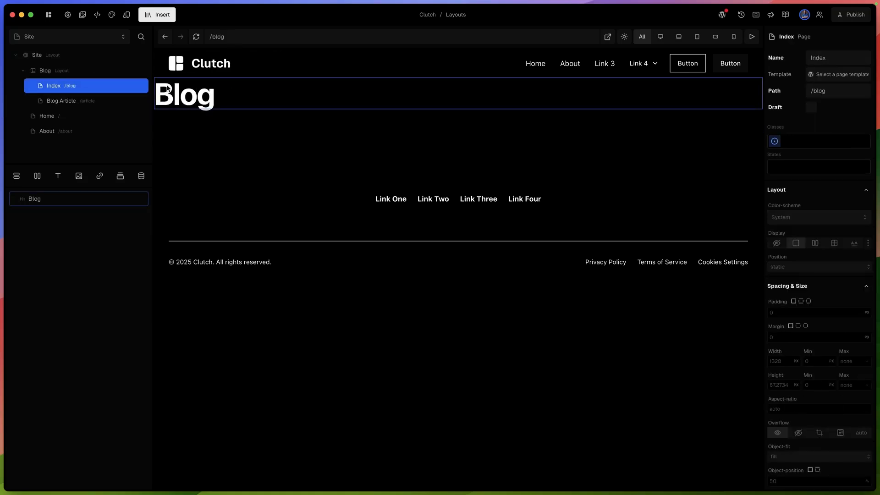
{"action": "left_click", "coordinate": [39, 199]}
{"action": "left_click", "coordinate": [17, 175]}
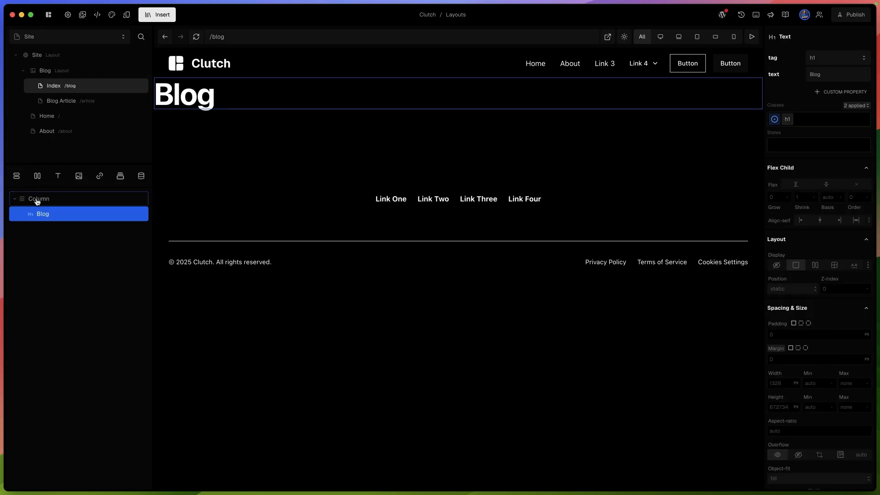
{"action": "left_click", "coordinate": [34, 199]}
{"action": "left_click", "coordinate": [808, 83]}
{"action": "type", "text": "con"}
{"action": "key", "text": "Down"}
{"action": "key", "text": "Return"}
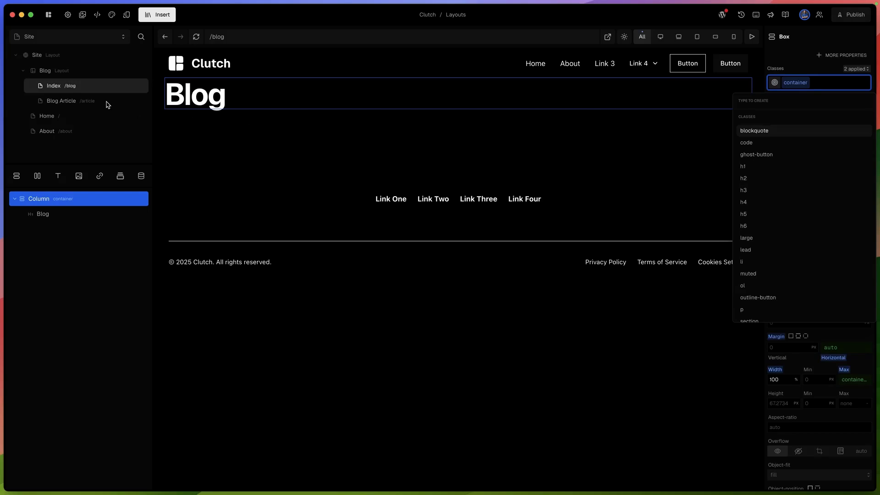
Step: Wrap the Blog Article page's Article heading in a column and apply the container class to that column
{"action": "left_click", "coordinate": [73, 105]}
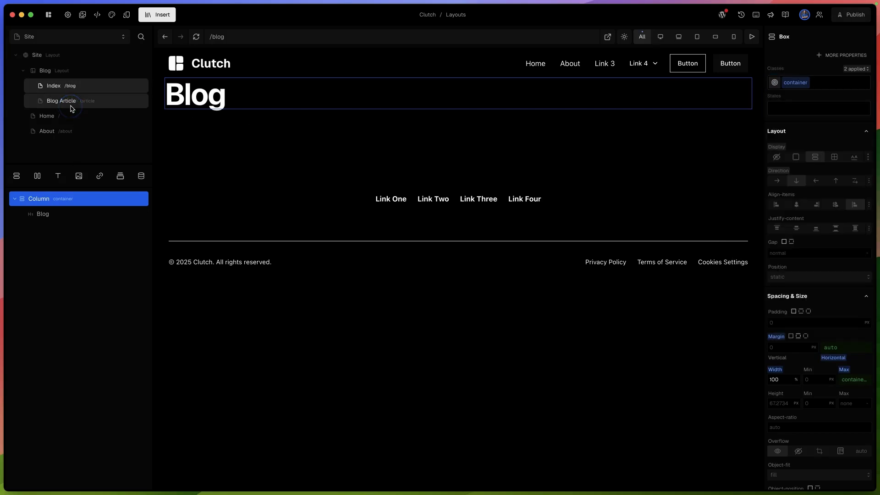
{"action": "left_click", "coordinate": [72, 105]}
{"action": "left_click", "coordinate": [43, 199]}
{"action": "left_click", "coordinate": [16, 176]}
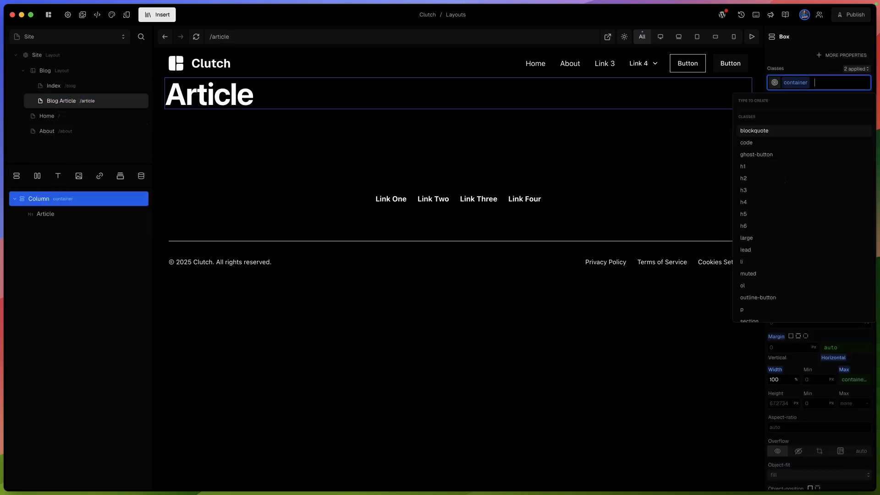
{"action": "left_click", "coordinate": [73, 88]}
{"action": "left_click", "coordinate": [70, 85]}
{"action": "left_click", "coordinate": [73, 101]}
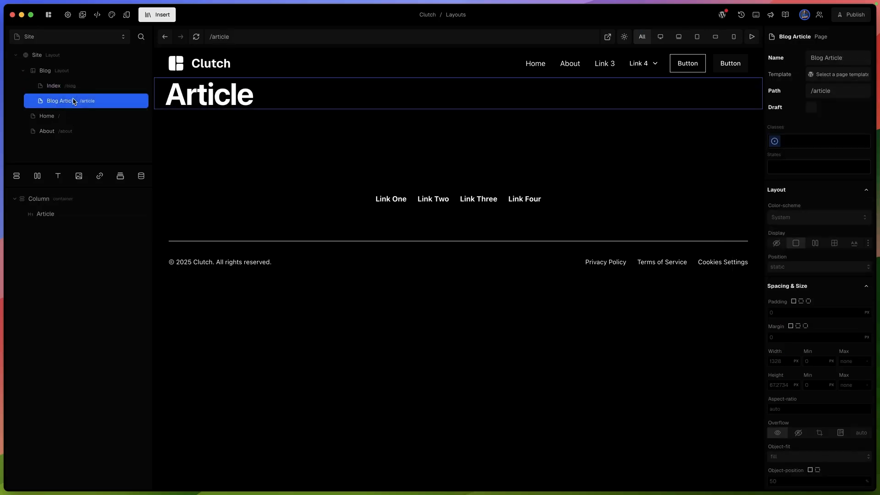
{"action": "left_click", "coordinate": [83, 87]}
{"action": "left_click", "coordinate": [83, 99]}
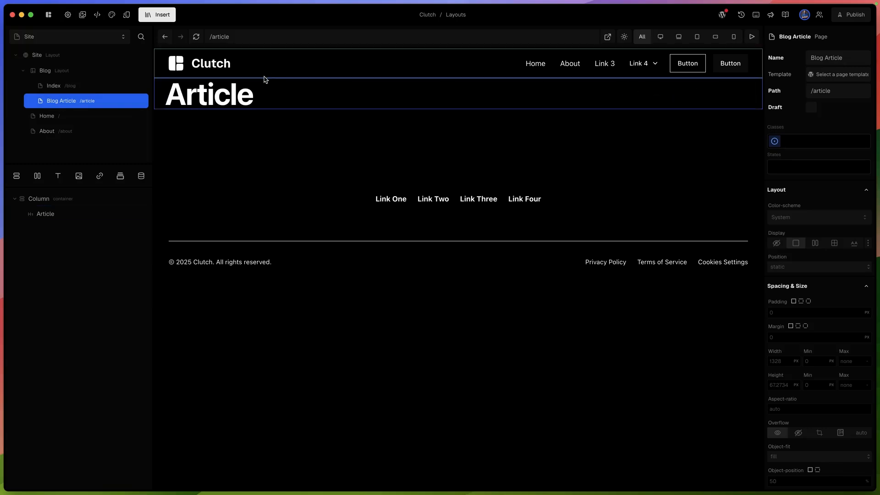
Step: In the Blog layout, add a column after the page slot and wrap both in a row justified with space between
{"action": "left_click", "coordinate": [63, 70]}
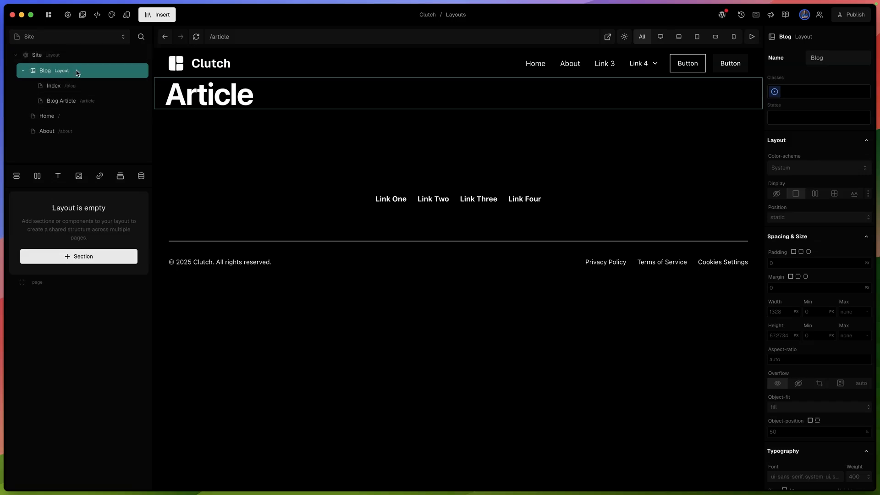
{"action": "left_click", "coordinate": [15, 177]}
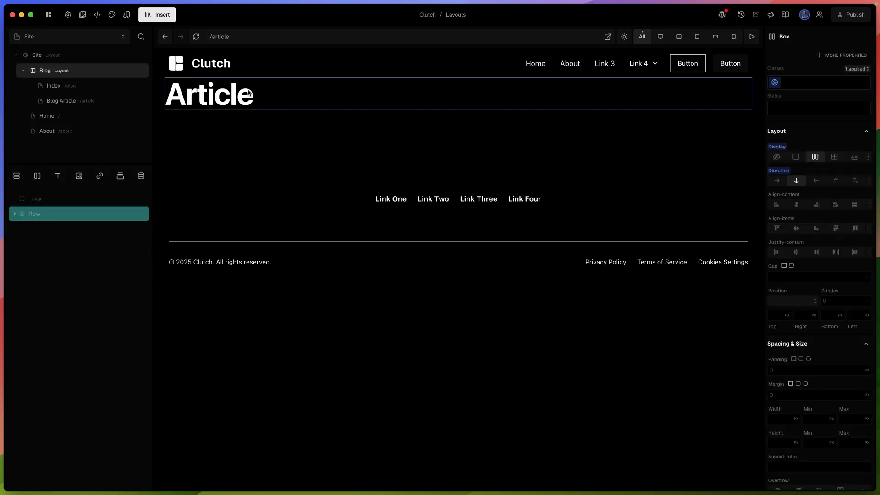
{"action": "left_click", "coordinate": [59, 202]}
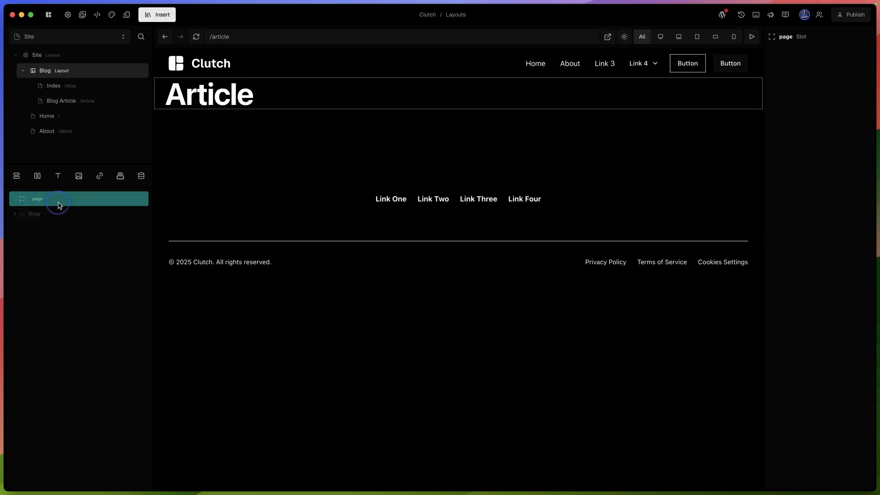
{"action": "left_click", "coordinate": [59, 215], "text": "shift"}
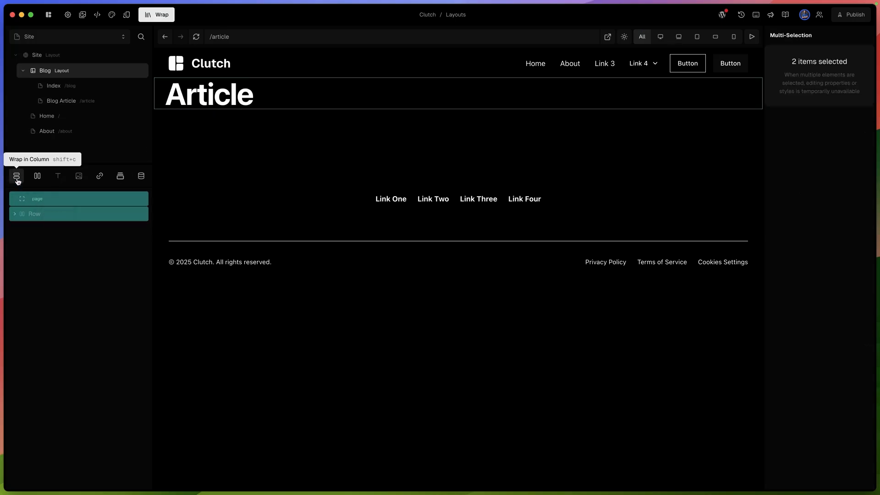
{"action": "left_click", "coordinate": [35, 175]}
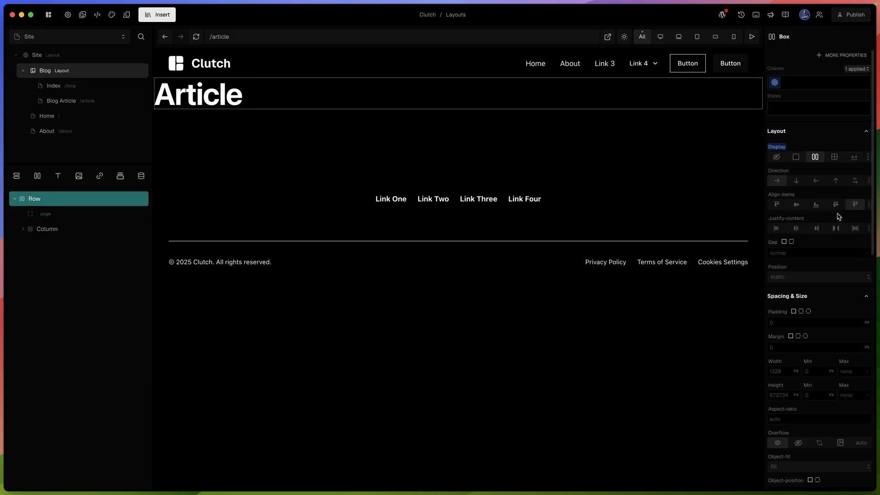
{"action": "left_click", "coordinate": [835, 232]}
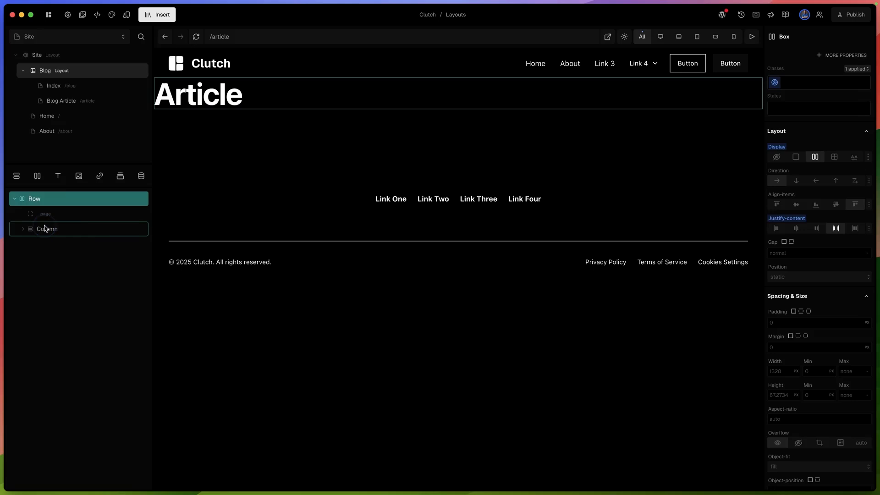
Step: Add three default text elements inside the Blog layout's column
{"action": "left_click", "coordinate": [20, 229]}
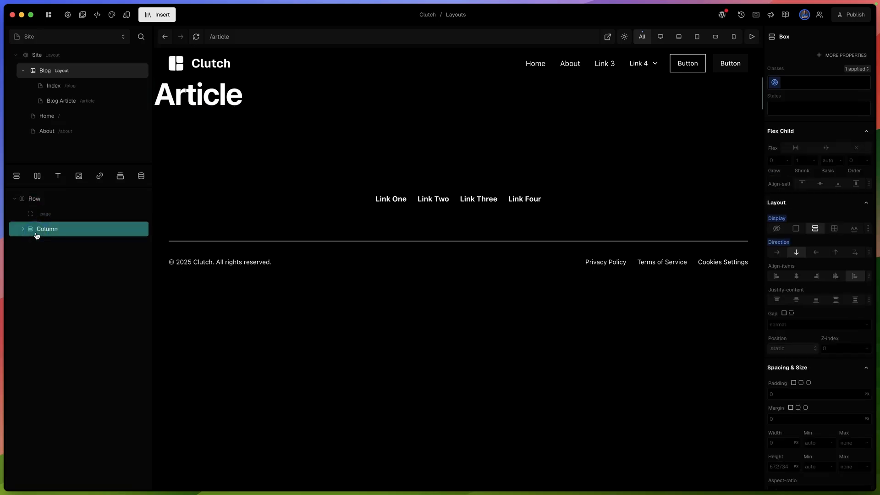
{"action": "left_click", "coordinate": [58, 177]}
{"action": "left_click", "coordinate": [58, 177]}
{"action": "left_click", "coordinate": [58, 177]}
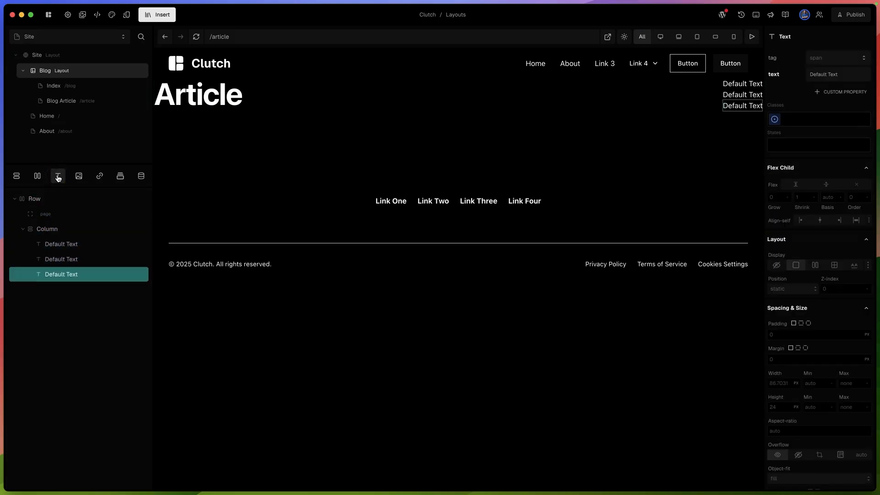
Step: Apply the container class to the Blog layout's row
{"action": "left_click", "coordinate": [41, 234]}
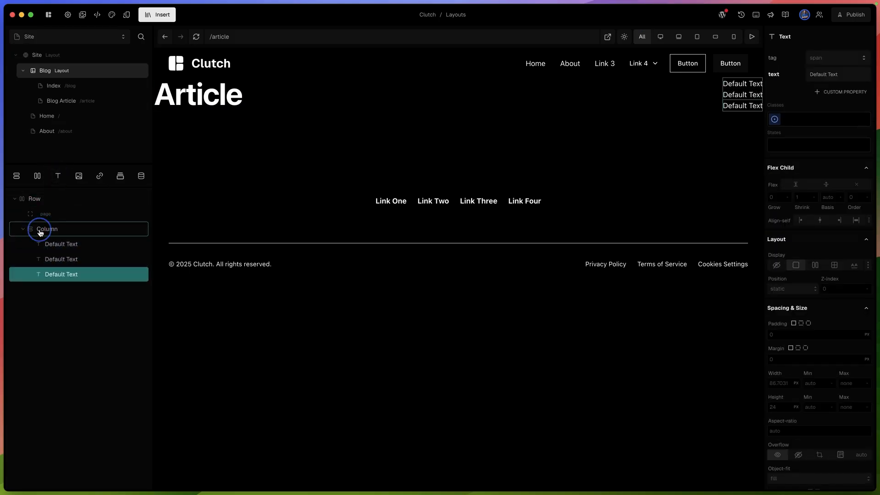
{"action": "left_click", "coordinate": [39, 200]}
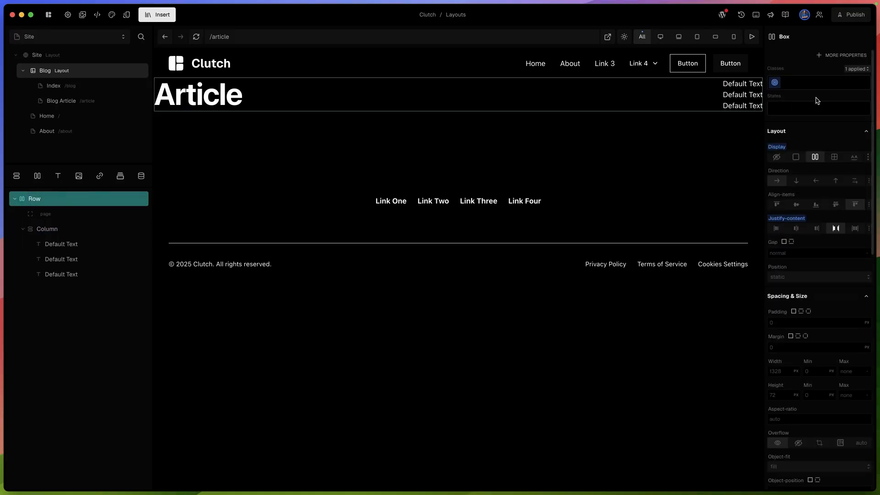
{"action": "left_click", "coordinate": [807, 85]}
{"action": "type", "text": "container"}
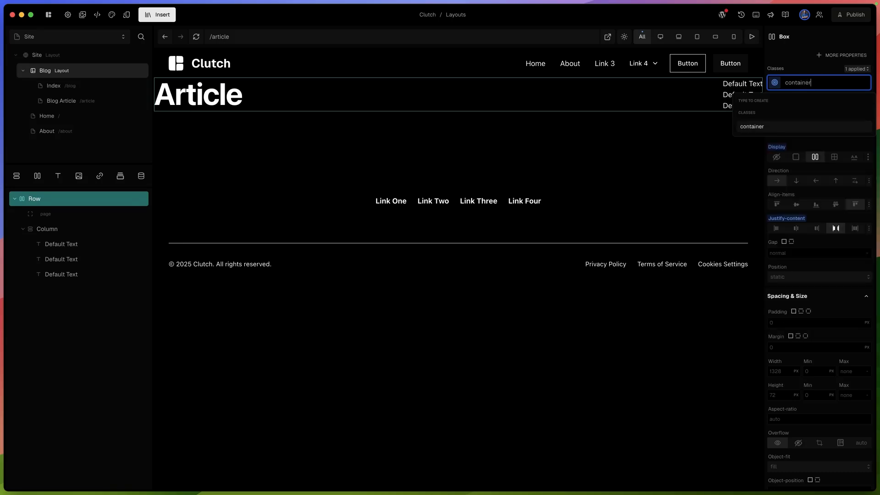
{"action": "key", "text": "Return"}
Step: Compare the Index, Blog Article, Home and About pages to check which shared layout content each one shows
{"action": "left_click", "coordinate": [68, 86]}
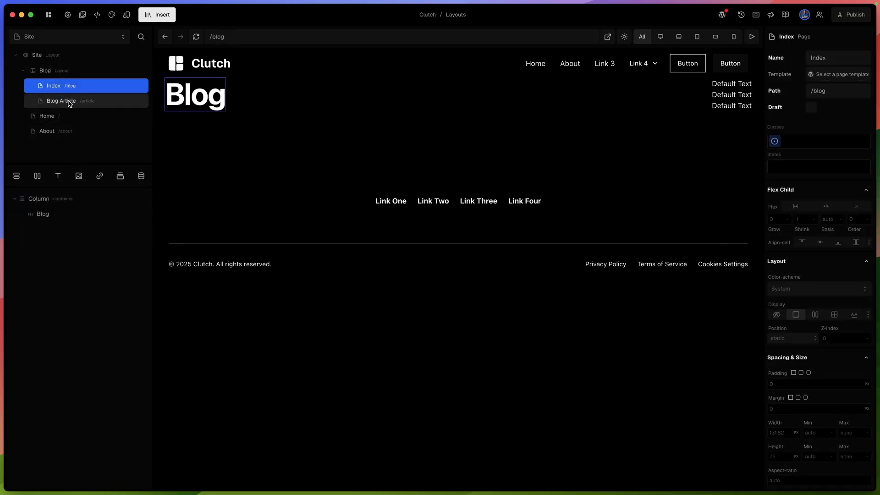
{"action": "left_click", "coordinate": [70, 102]}
{"action": "left_click", "coordinate": [65, 85]}
{"action": "left_click", "coordinate": [70, 101]}
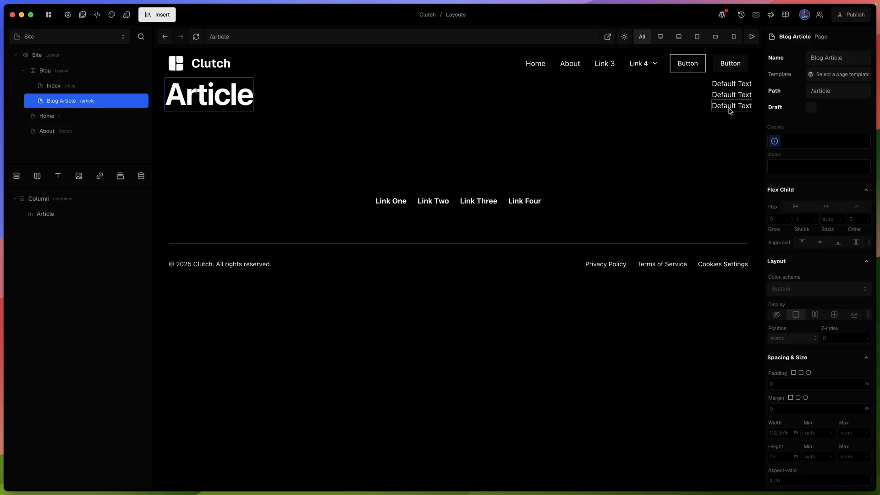
{"action": "left_click", "coordinate": [54, 118]}
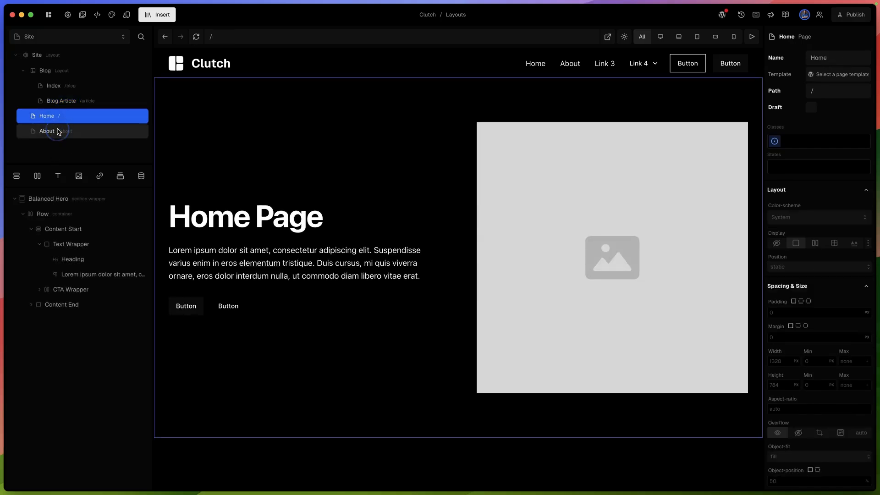
{"action": "left_click", "coordinate": [58, 132]}
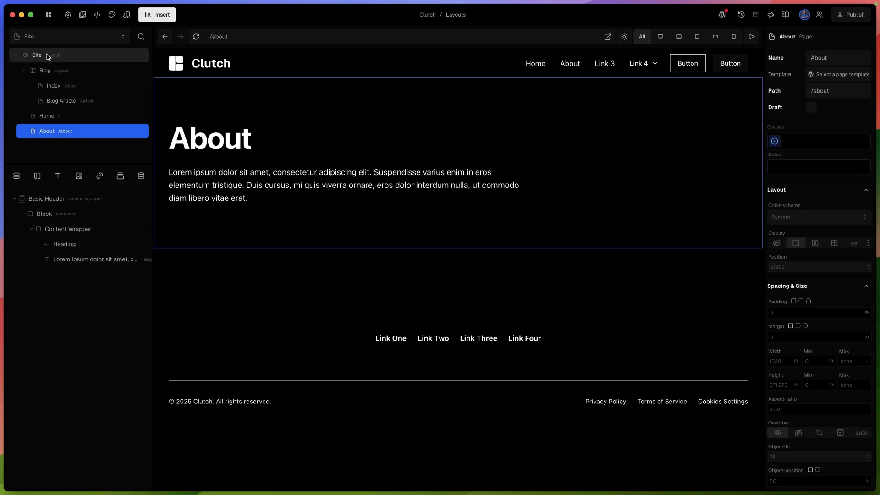
{"action": "left_click", "coordinate": [60, 116]}
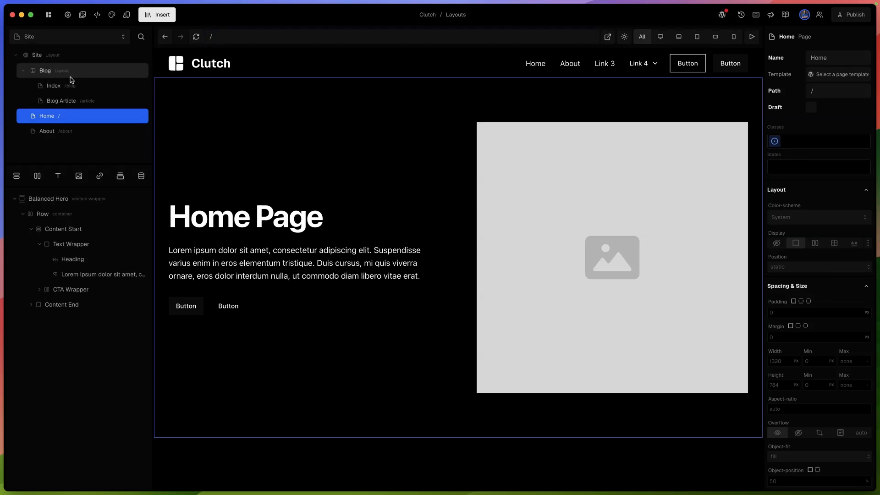
{"action": "left_click", "coordinate": [79, 100]}
{"action": "left_click", "coordinate": [79, 87]}
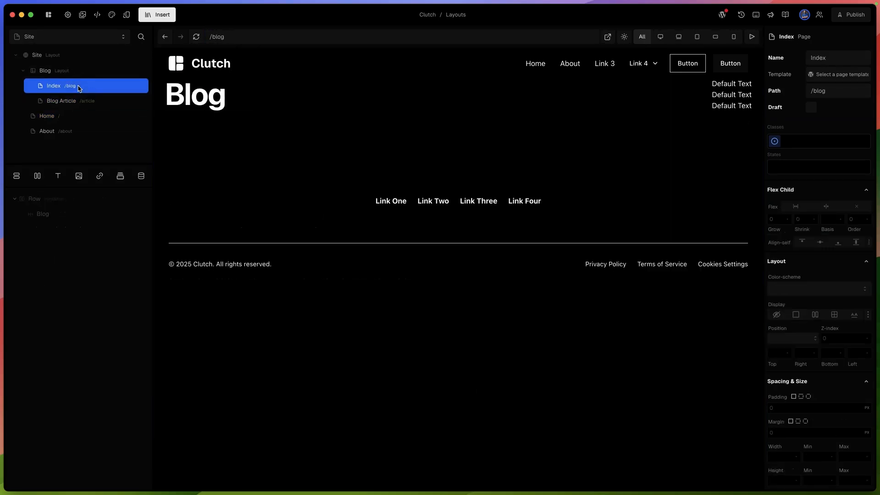
{"action": "left_click", "coordinate": [80, 101]}
{"action": "left_click", "coordinate": [234, 36]}
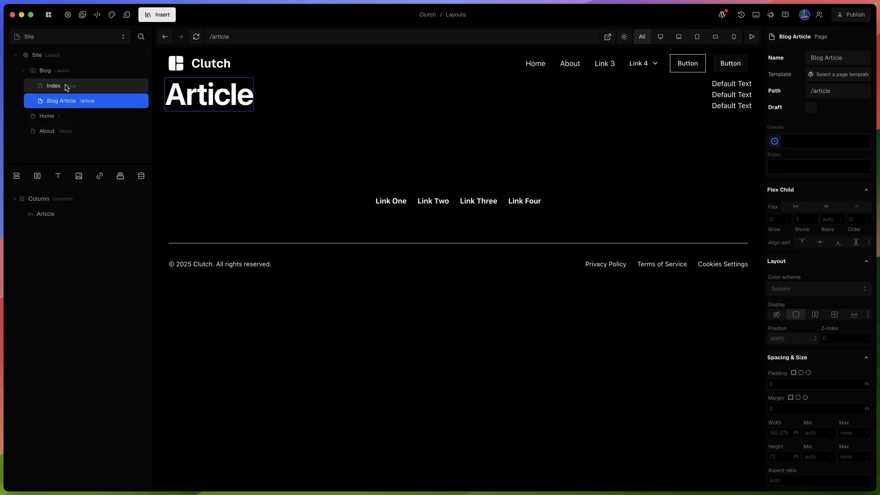
Step: Set the Blog Article page's path to /blog/article
{"action": "left_click", "coordinate": [85, 104]}
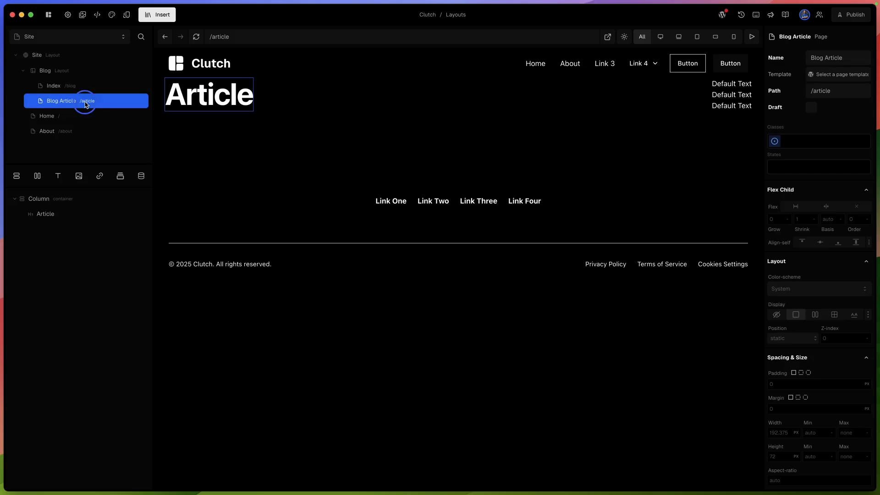
{"action": "left_click", "coordinate": [843, 90]}
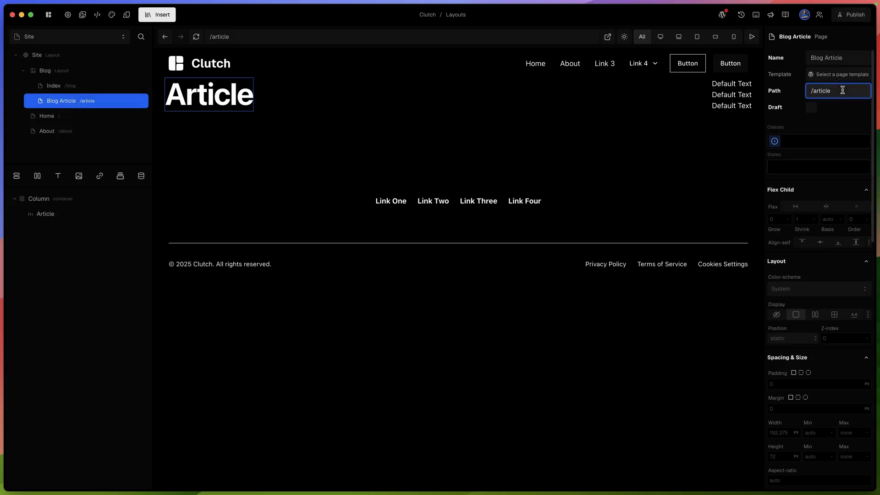
{"action": "key", "text": "super+Left"}
{"action": "type", "text": "/blog"}
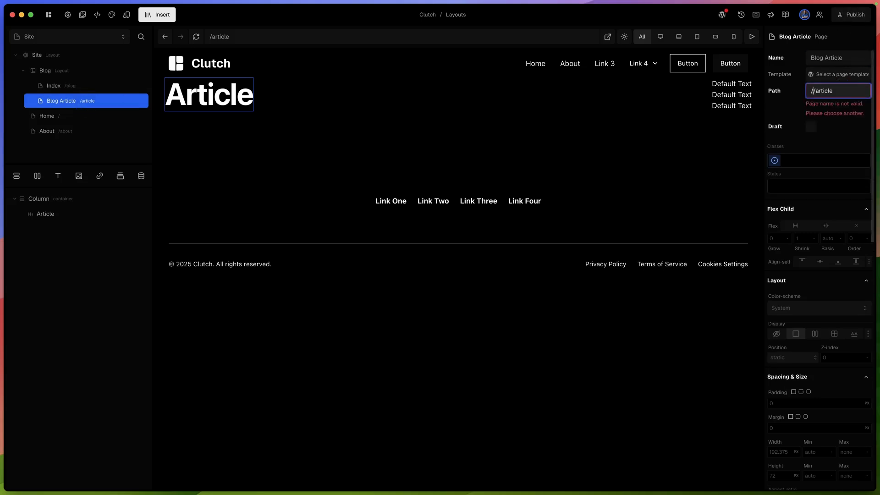
{"action": "key", "text": "Tab"}
{"action": "left_click", "coordinate": [79, 90]}
{"action": "left_click", "coordinate": [79, 98]}
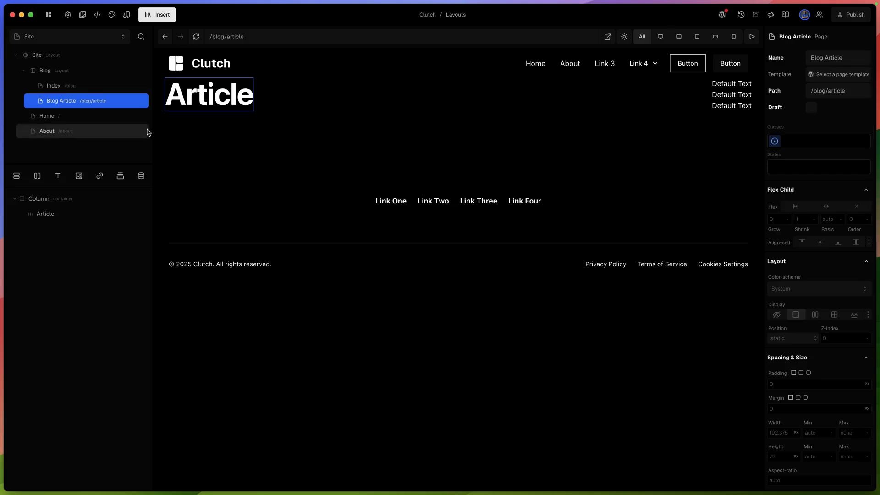
Step: Add the Blog layout to the library
{"action": "left_click", "coordinate": [86, 71]}
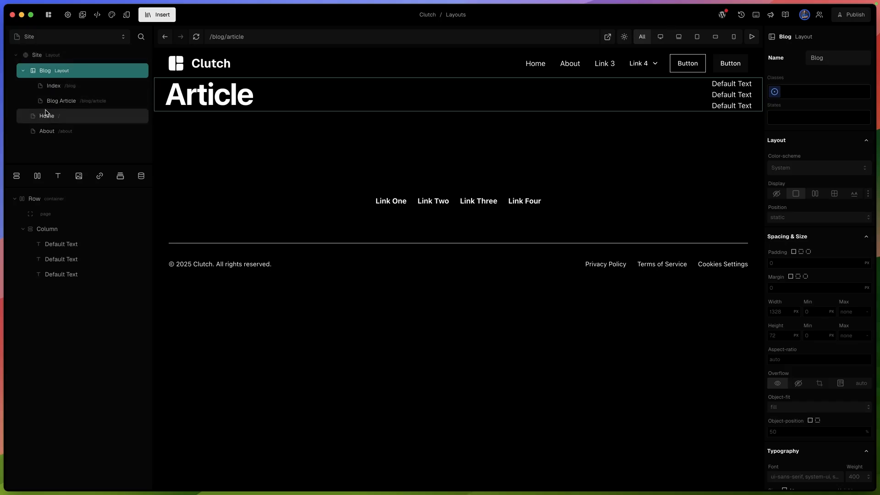
{"action": "left_click", "coordinate": [81, 87]}
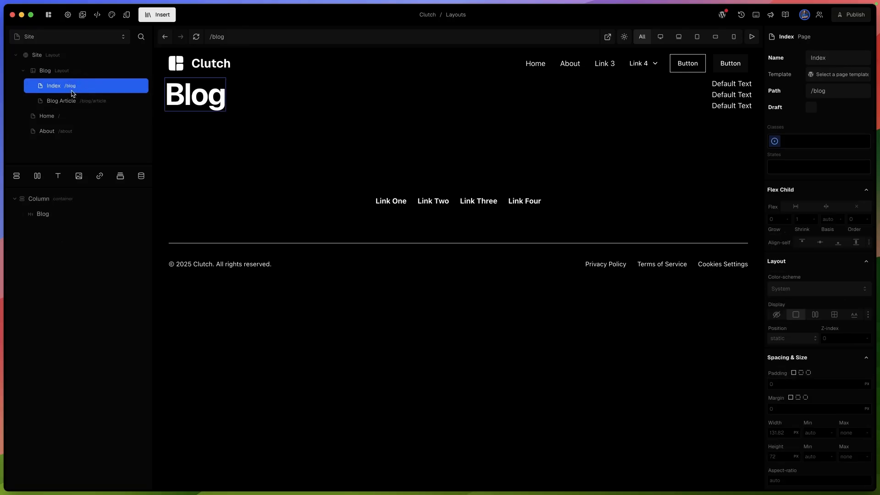
{"action": "left_click", "coordinate": [70, 102]}
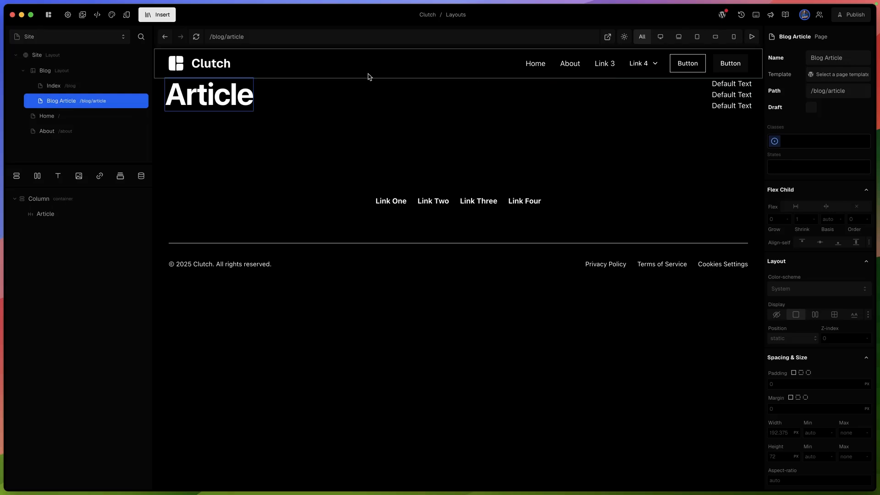
{"action": "left_click", "coordinate": [76, 74]}
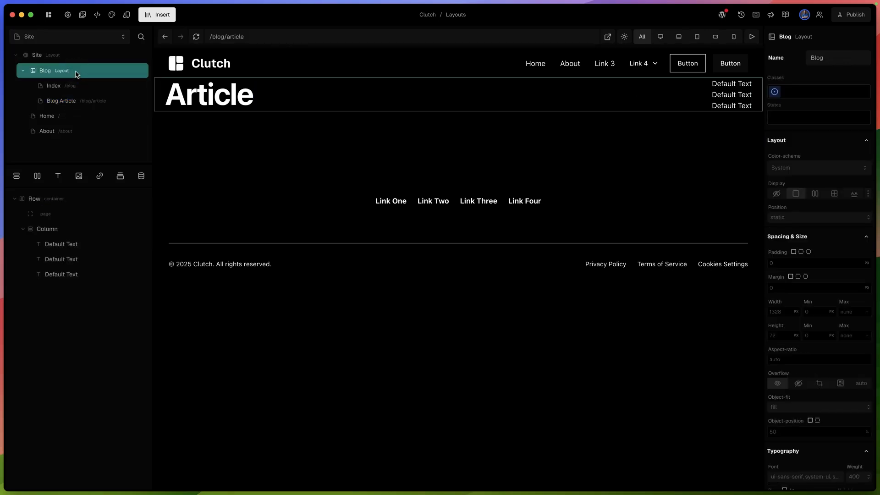
{"action": "right_click", "coordinate": [76, 74]}
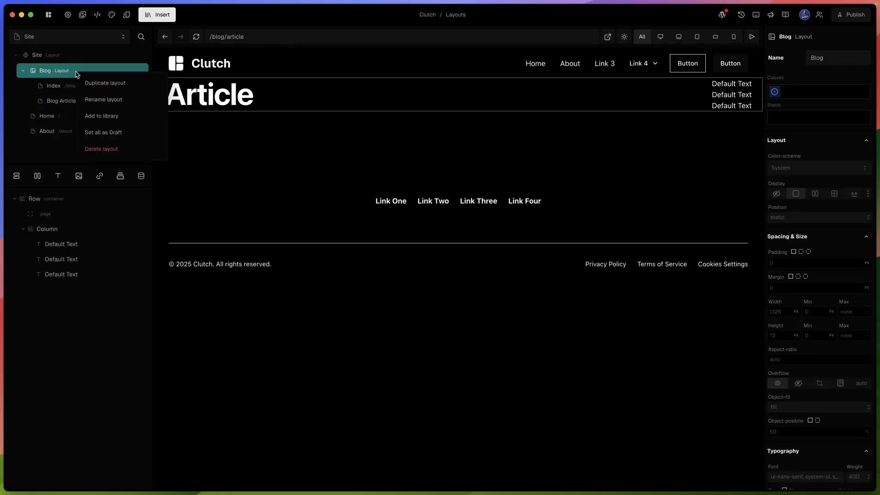
{"action": "left_click", "coordinate": [112, 117]}
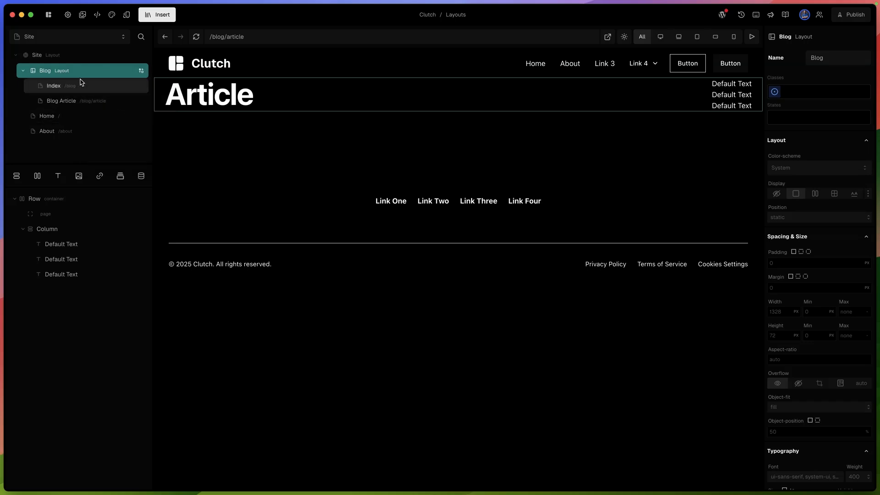
Step: Publish the project to its Library destination
{"action": "left_click", "coordinate": [87, 56]}
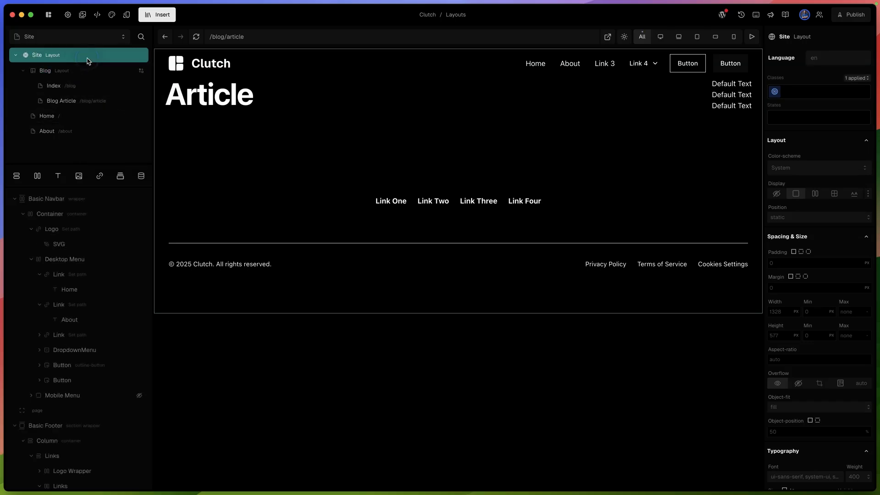
{"action": "left_click", "coordinate": [849, 15]}
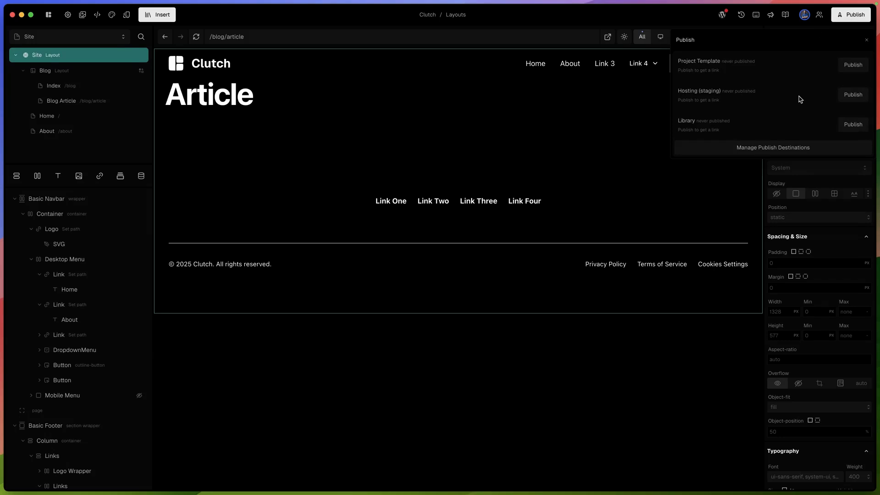
{"action": "left_click", "coordinate": [853, 126]}
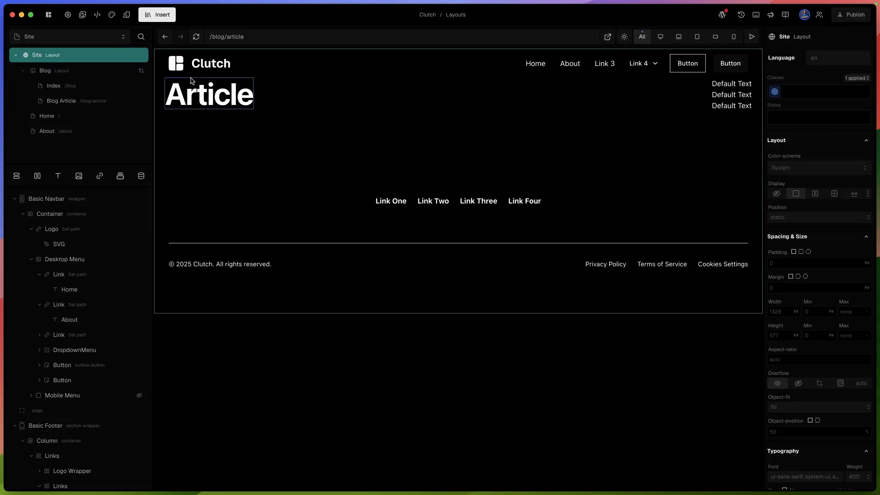
Step: Insert the saved Blog layout from the library into the Site layout, above the existing Blog layout
{"action": "left_click", "coordinate": [159, 15]}
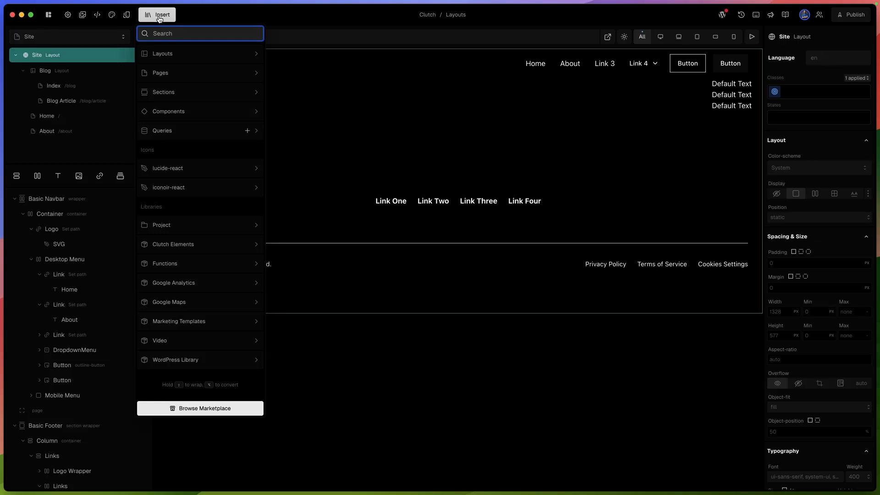
{"action": "mouse_move", "coordinate": [202, 55]}
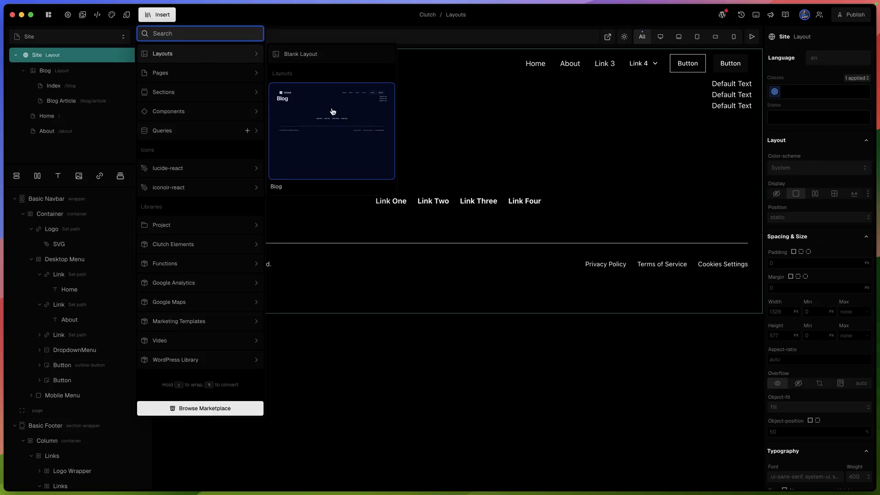
{"action": "left_click_drag", "start_coordinate": [332, 112], "coordinate": [97, 61]}
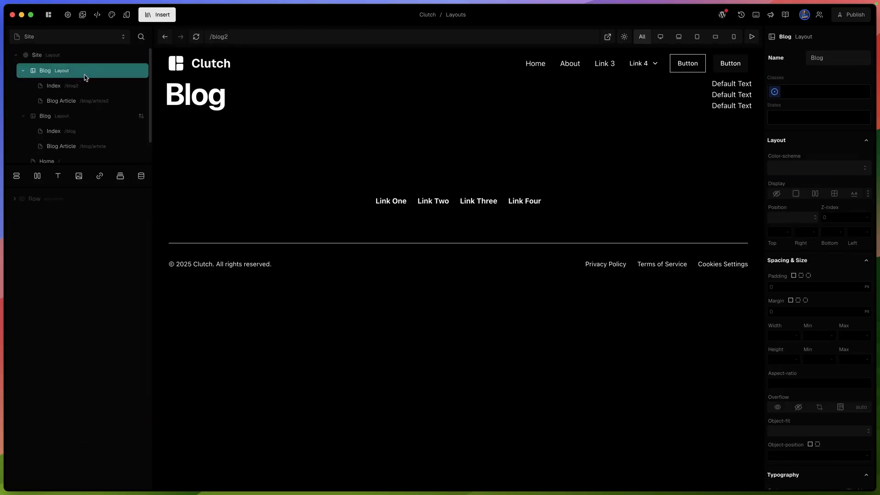
Step: Examine the newly inserted Blog layout, its Index and Blog Article pages and how it nests in the Site layout
{"action": "left_click", "coordinate": [86, 85]}
{"action": "left_click", "coordinate": [87, 115]}
{"action": "left_click", "coordinate": [89, 99]}
{"action": "left_click", "coordinate": [92, 88]}
{"action": "left_click", "coordinate": [86, 71]}
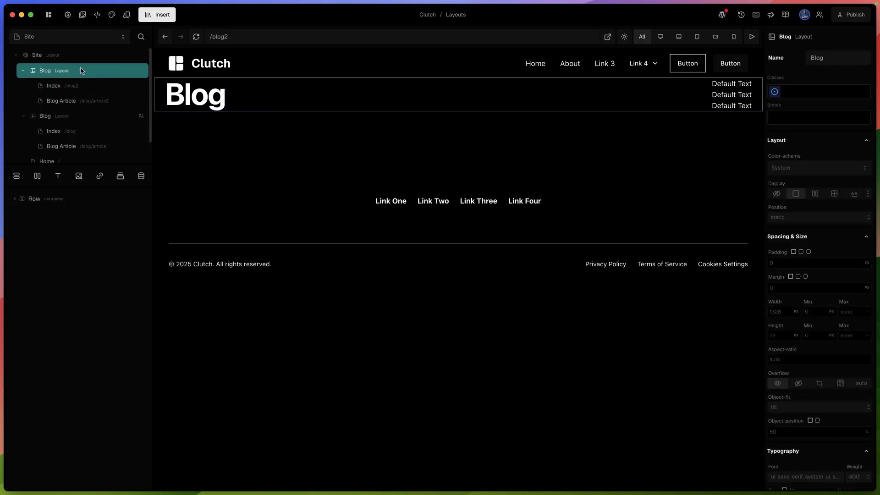
{"action": "right_click", "coordinate": [83, 70]}
{"action": "left_click", "coordinate": [52, 86]}
{"action": "left_click", "coordinate": [75, 86]}
{"action": "right_click", "coordinate": [75, 86]}
{"action": "left_click", "coordinate": [50, 71]}
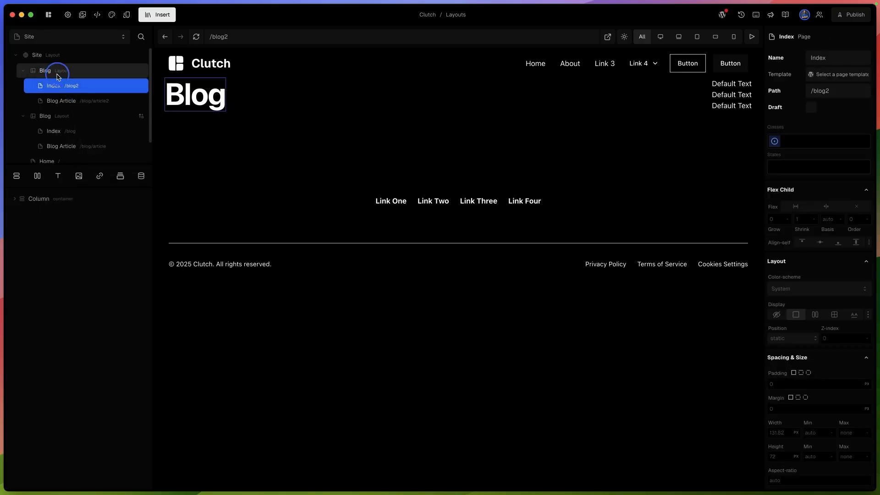
{"action": "left_click", "coordinate": [57, 74]}
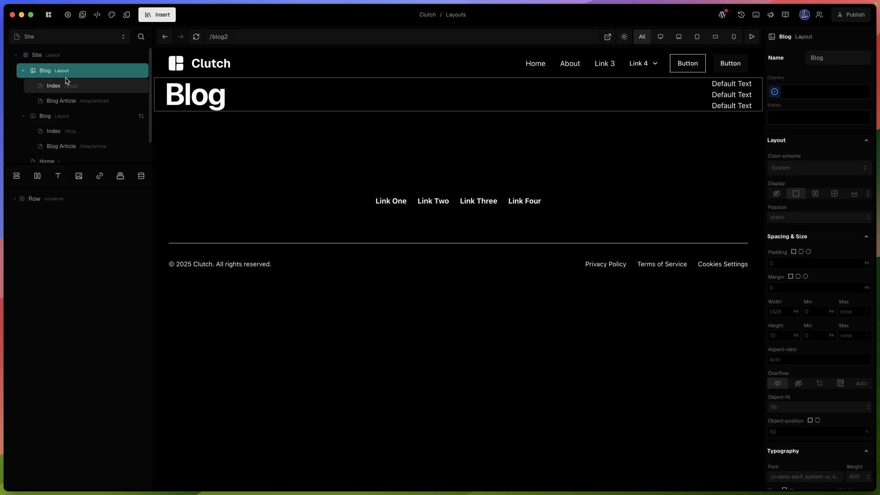
{"action": "left_click", "coordinate": [541, 126]}
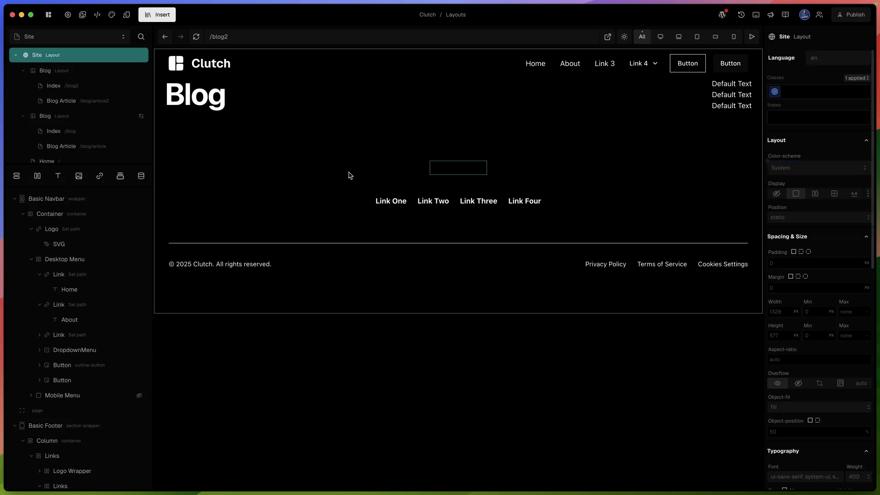
{"action": "left_click", "coordinate": [108, 87]}
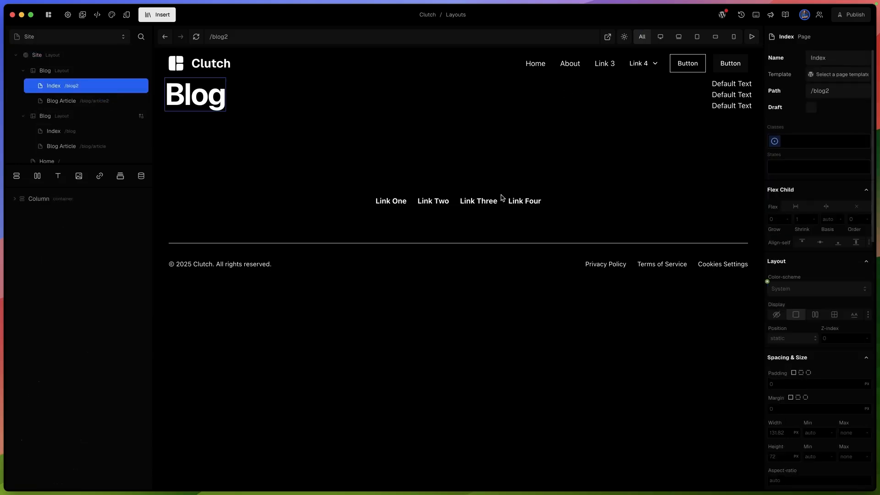
Step: Create a color/text token from color-white for the Site layout's text color
{"action": "left_click", "coordinate": [41, 58]}
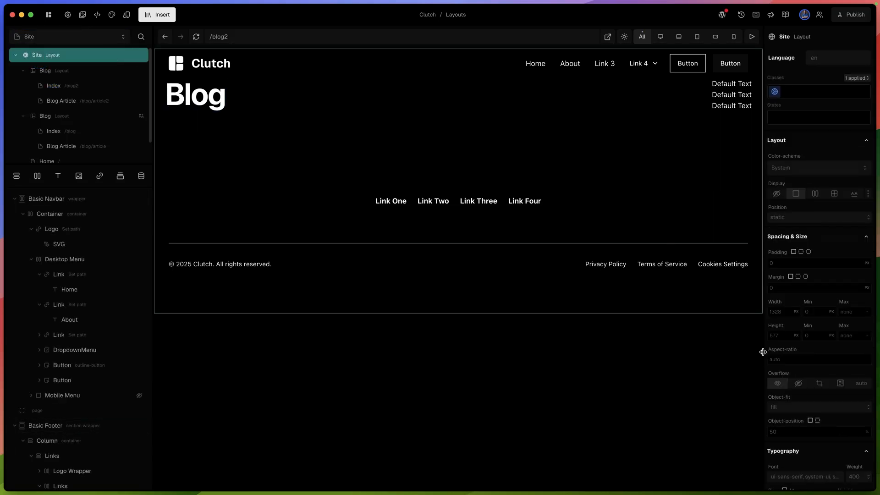
{"action": "scroll", "coordinate": [797, 395], "scroll_direction": "down", "scroll_amount": 5}
{"action": "scroll", "coordinate": [797, 395], "scroll_direction": "down", "scroll_amount": 1}
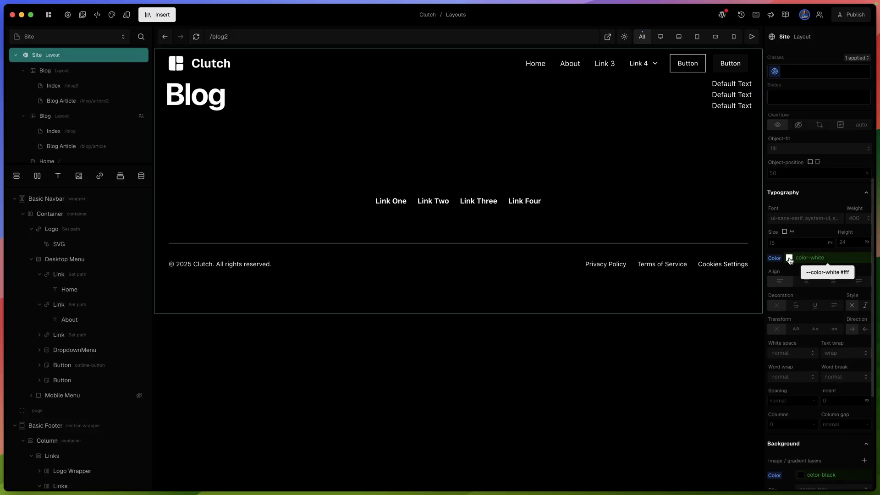
{"action": "left_click", "coordinate": [789, 260]}
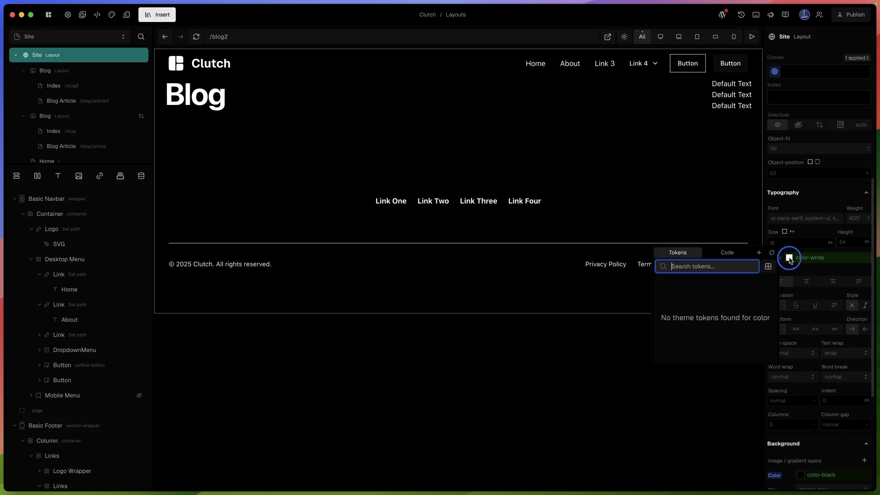
{"action": "left_click", "coordinate": [759, 253]}
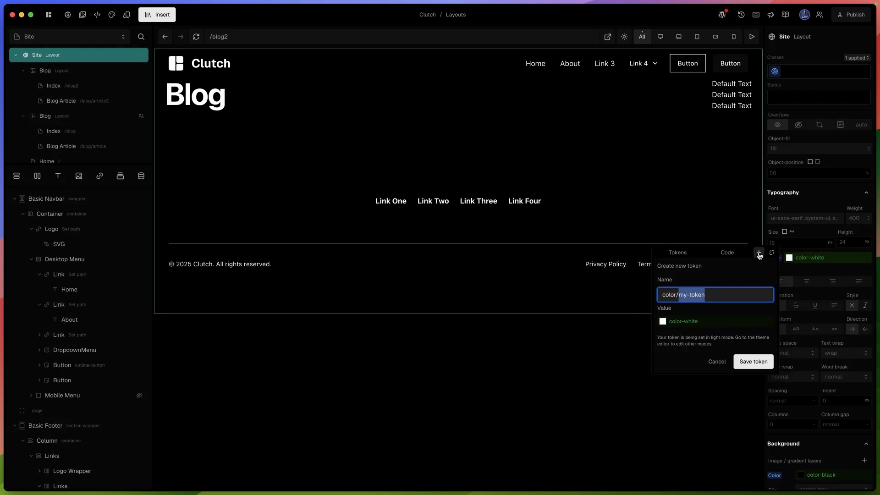
{"action": "type", "text": "text"}
{"action": "key", "text": "Return"}
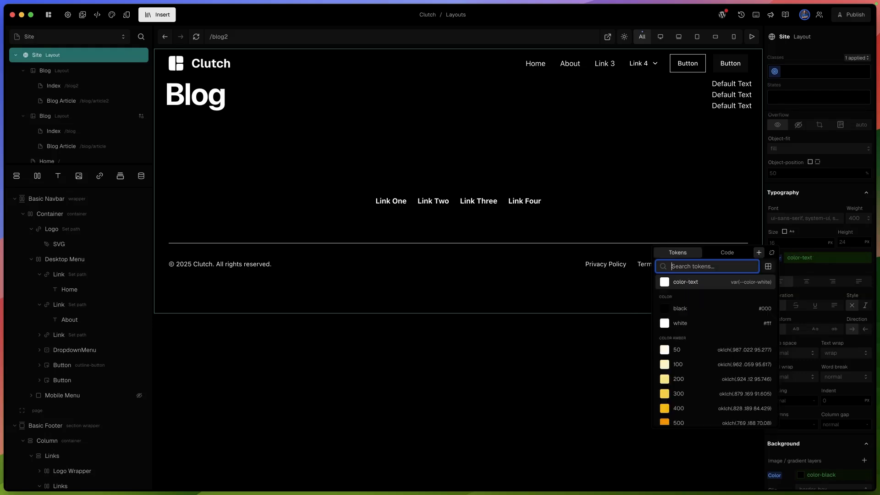
{"action": "left_click", "coordinate": [829, 267]}
Step: Create a color/background token from color-black for the Site layout's background color
{"action": "scroll", "coordinate": [829, 268], "scroll_direction": "down", "scroll_amount": 5}
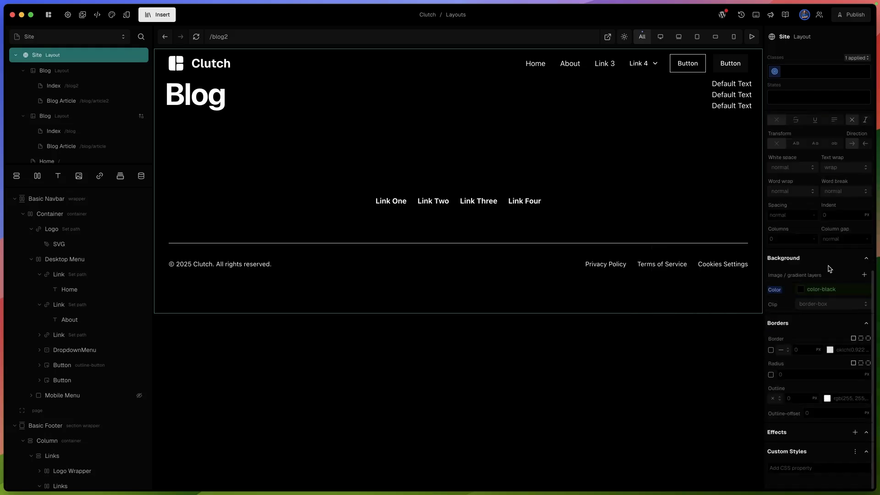
{"action": "left_click", "coordinate": [800, 289]}
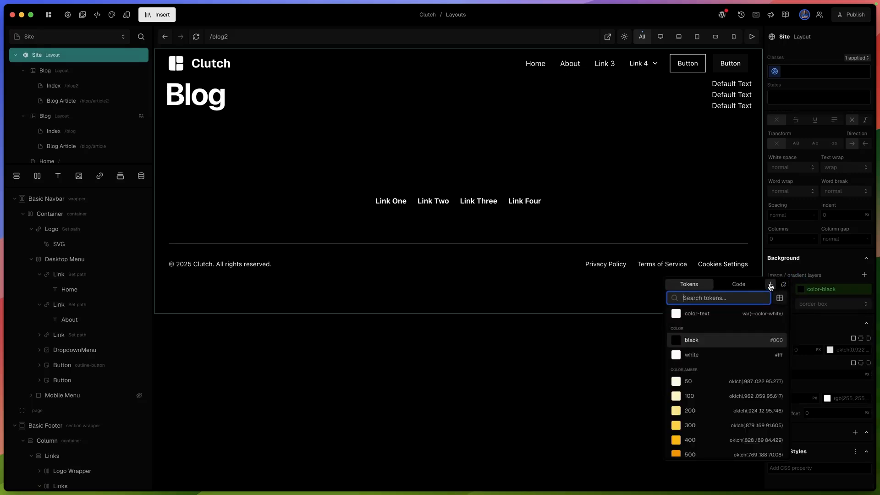
{"action": "left_click", "coordinate": [771, 285]}
{"action": "type", "text": "background"}
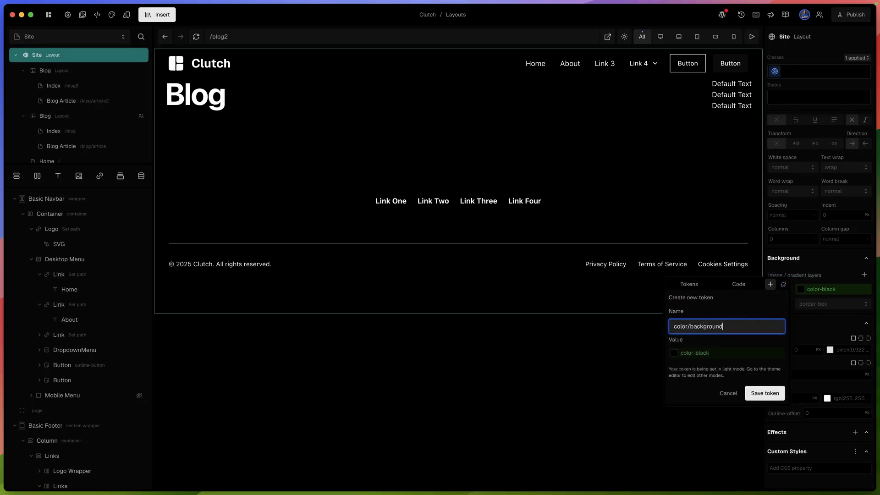
{"action": "key", "text": "Return"}
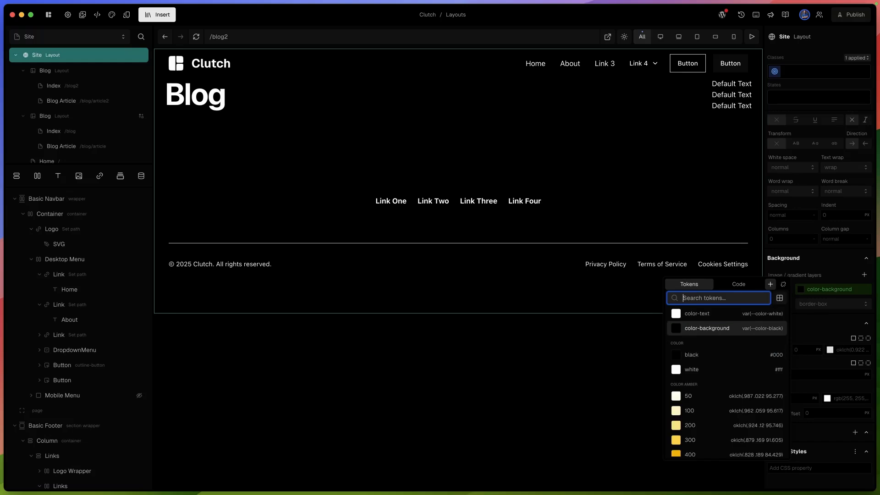
{"action": "left_click", "coordinate": [826, 259]}
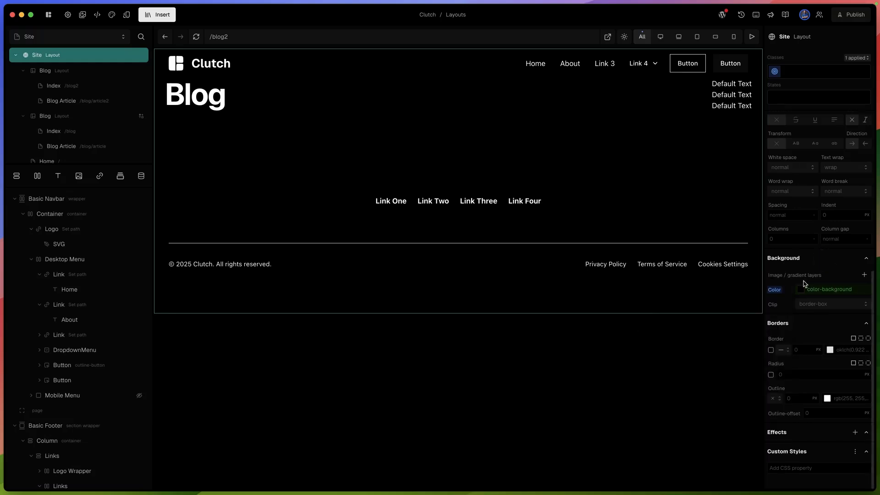
Step: Set the project tokens' Dark values to white for color-text and black for color-background
{"action": "left_click", "coordinate": [111, 14]}
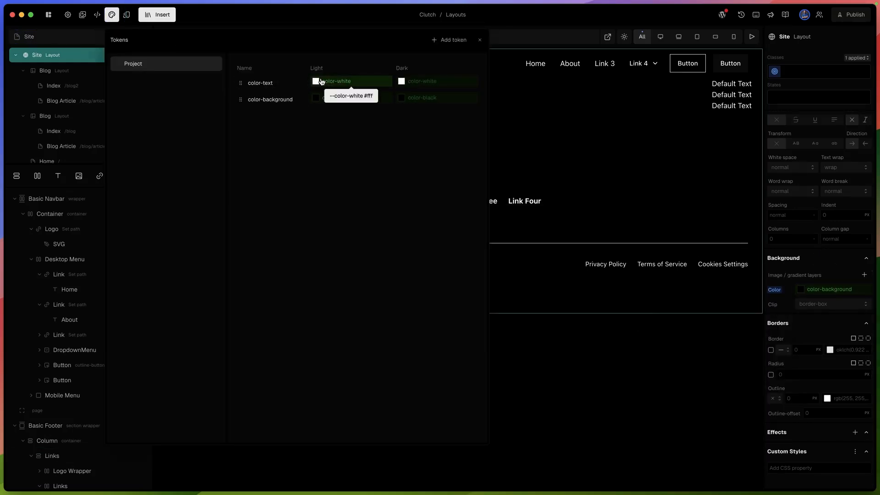
{"action": "left_click", "coordinate": [415, 83]}
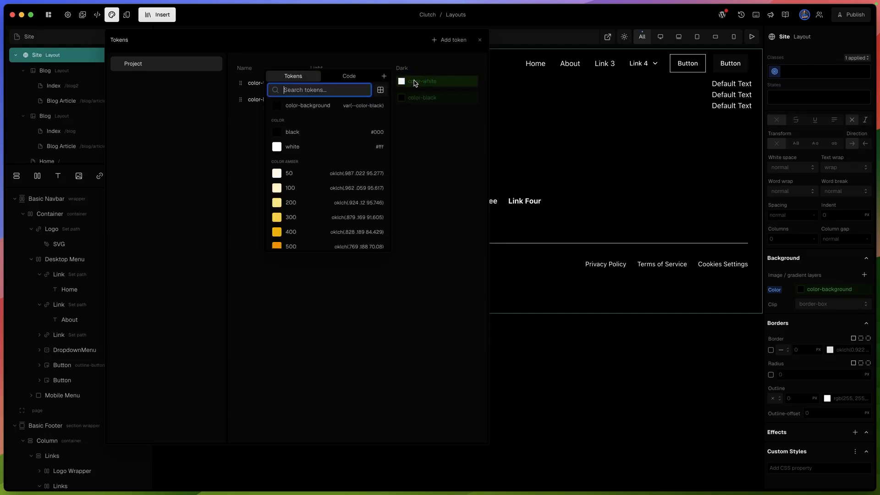
{"action": "left_click", "coordinate": [417, 66]}
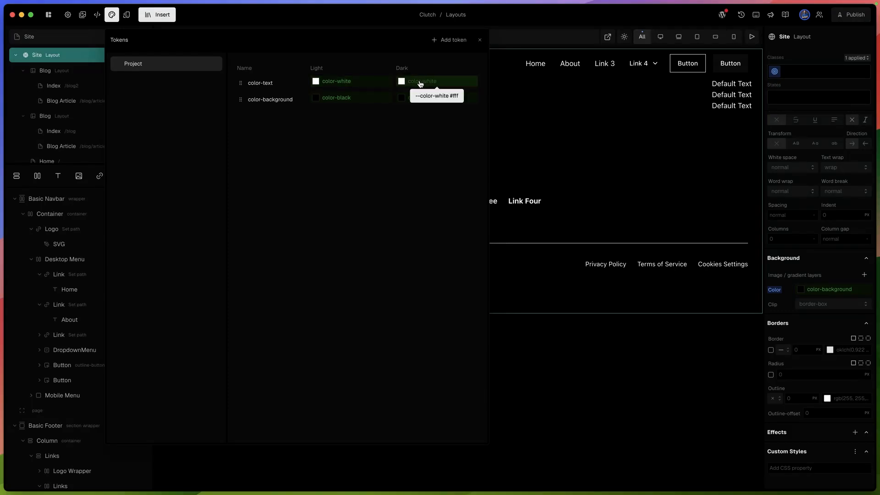
{"action": "left_click", "coordinate": [420, 84]}
{"action": "left_click", "coordinate": [319, 146]}
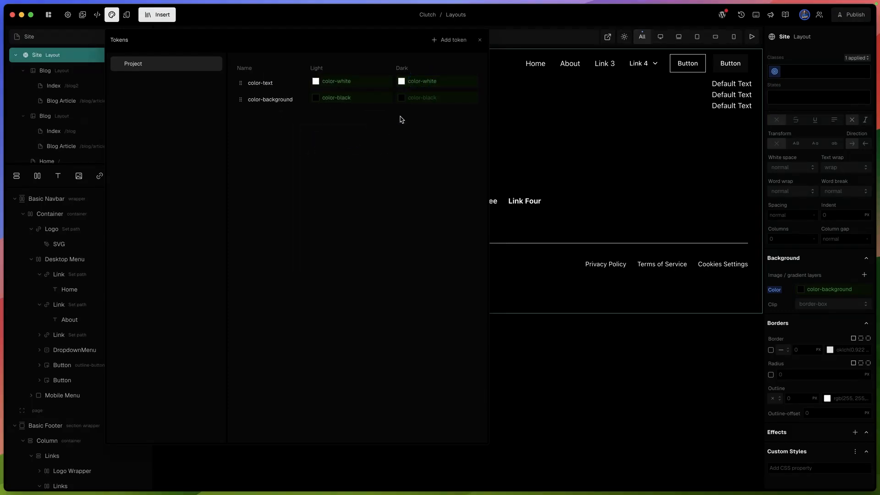
{"action": "left_click", "coordinate": [427, 98]}
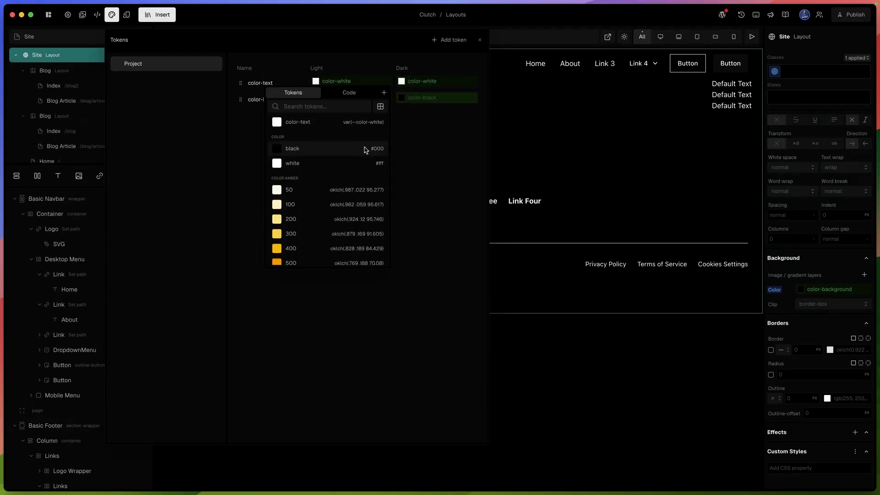
{"action": "left_click", "coordinate": [366, 149]}
Step: Set the project tokens' Light values to black for color-text and white for color-background
{"action": "left_click", "coordinate": [344, 83]}
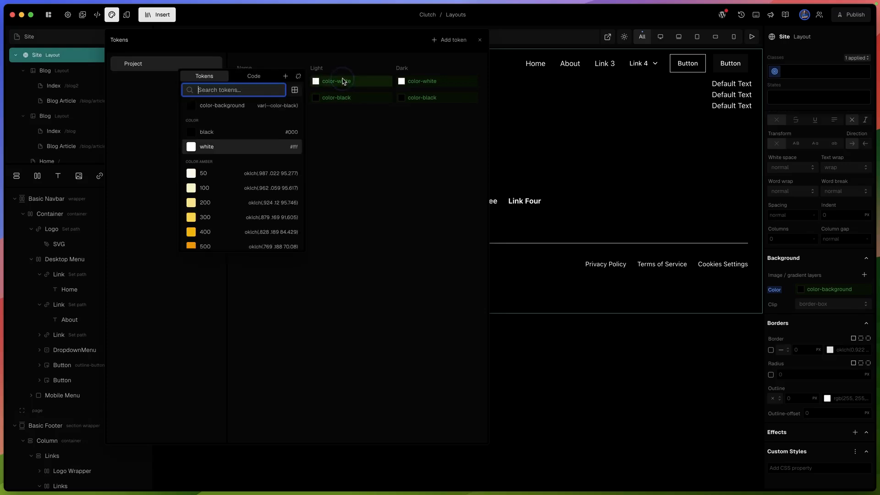
{"action": "left_click", "coordinate": [241, 132]}
{"action": "left_click", "coordinate": [325, 98]}
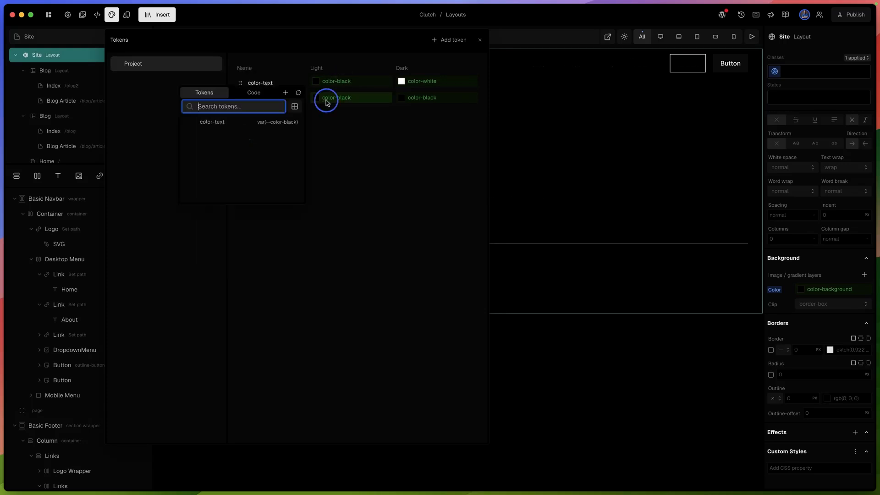
{"action": "left_click", "coordinate": [252, 164]}
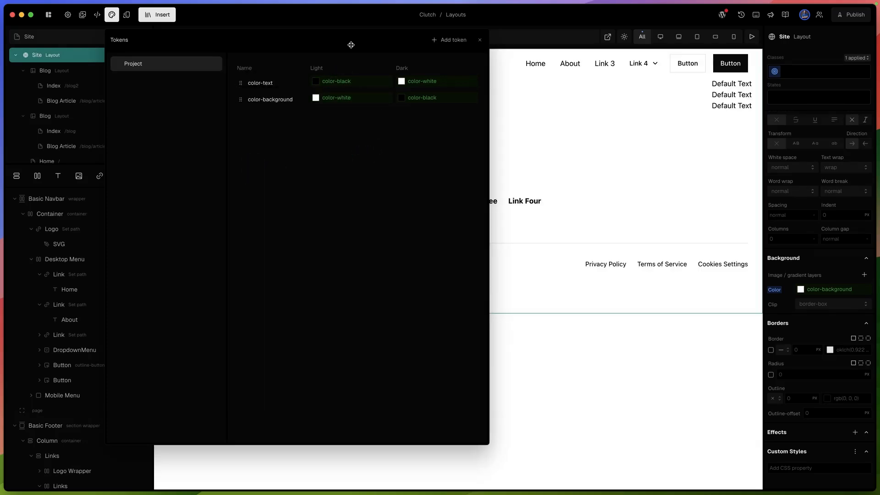
{"action": "left_click", "coordinate": [480, 39]}
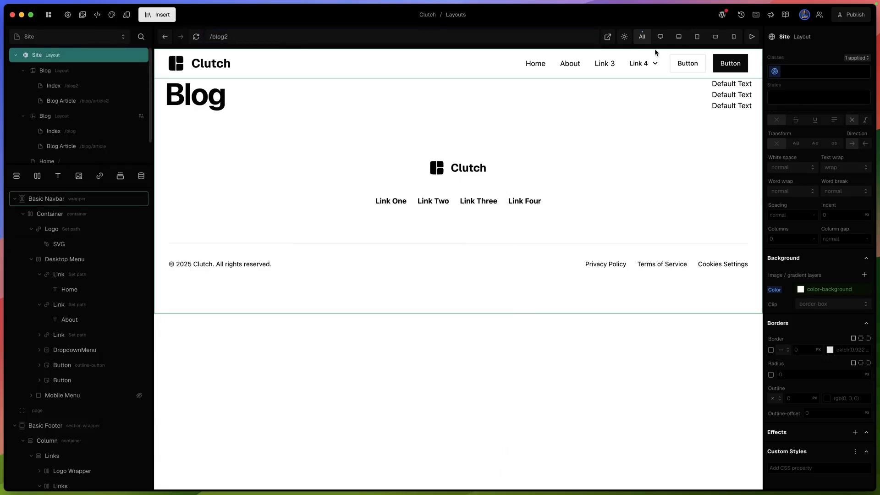
Step: Toggle the canvas preview between light and dark mode and review the light and dark values of the two color tokens
{"action": "left_click", "coordinate": [625, 38]}
{"action": "left_click", "coordinate": [624, 37]}
{"action": "left_click", "coordinate": [625, 37]}
{"action": "left_click", "coordinate": [625, 38]}
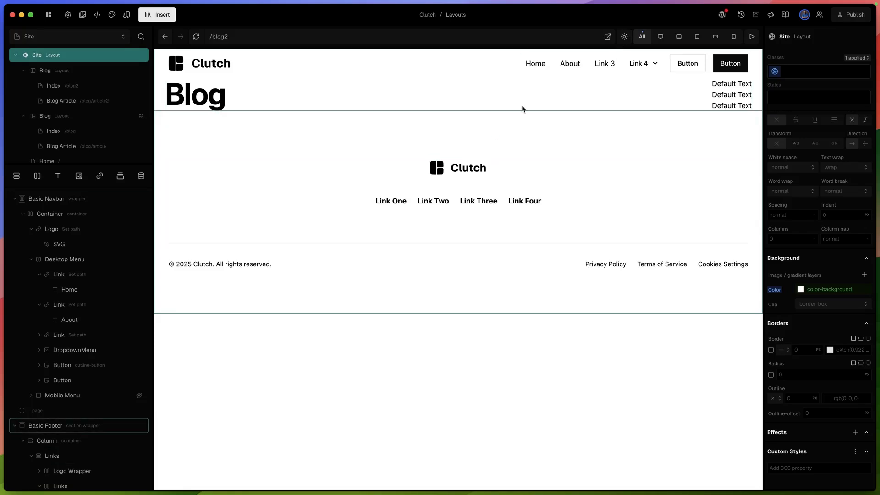
{"action": "mouse_move", "coordinate": [814, 291]}
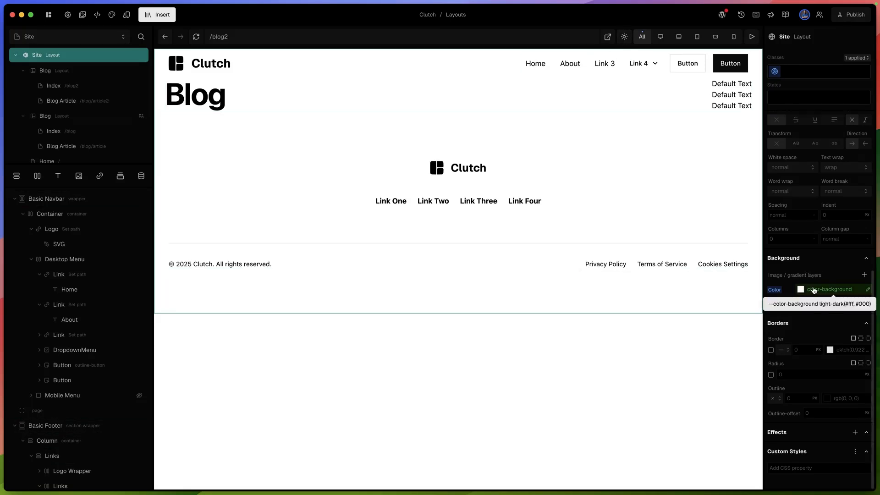
{"action": "left_click", "coordinate": [112, 15]}
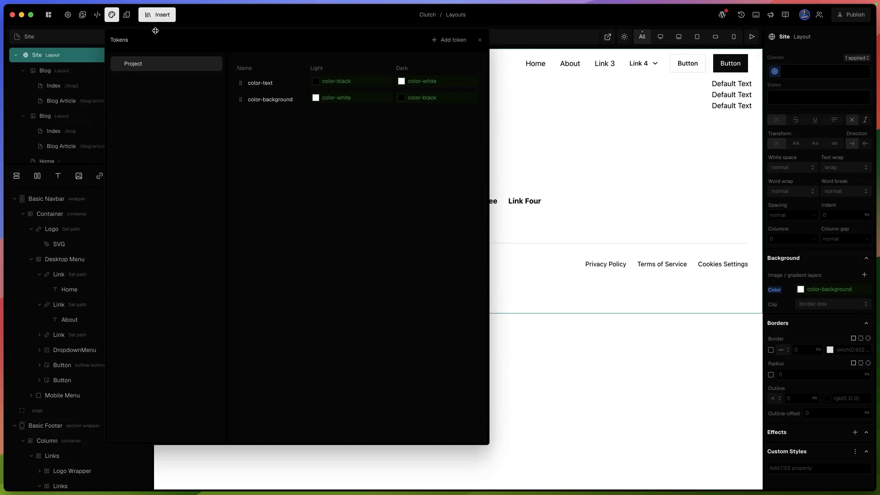
{"action": "left_click", "coordinate": [480, 40]}
Step: Try the Dark and Light color schemes on the Site layout and reset the color-scheme property to its default
{"action": "left_click", "coordinate": [87, 55]}
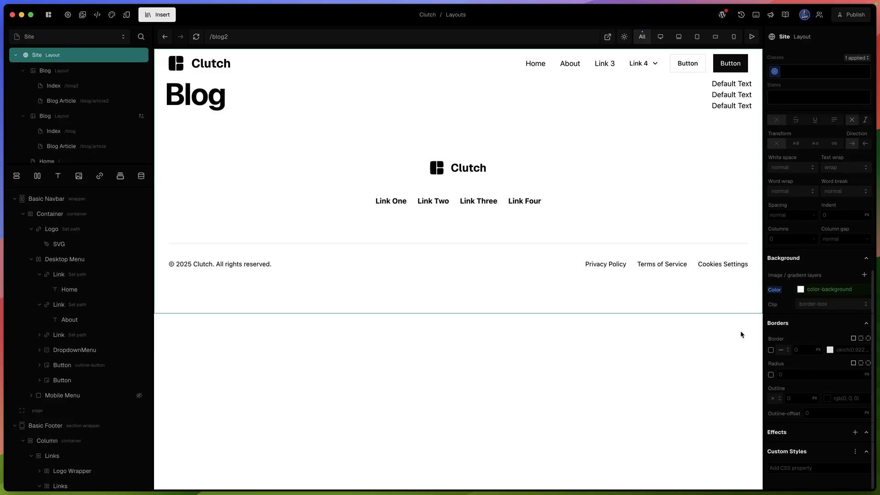
{"action": "scroll", "coordinate": [806, 232], "scroll_direction": "up", "scroll_amount": 5}
{"action": "scroll", "coordinate": [806, 233], "scroll_direction": "up", "scroll_amount": 4}
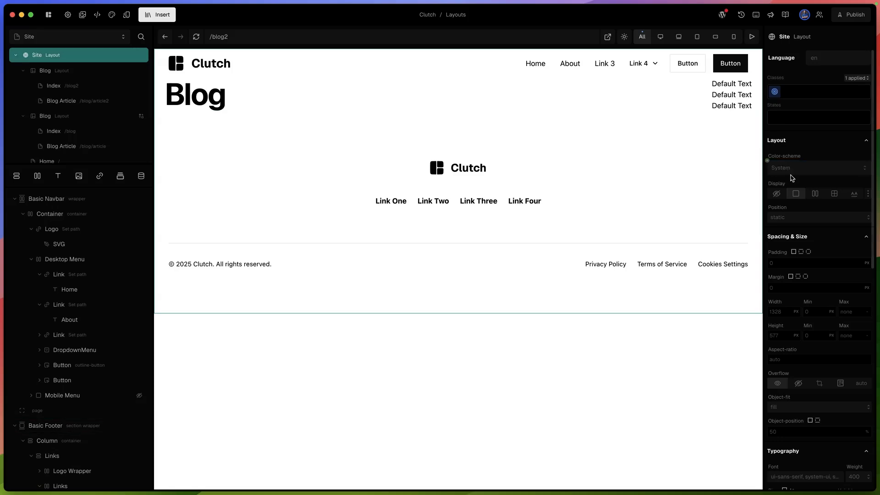
{"action": "left_click", "coordinate": [794, 171]}
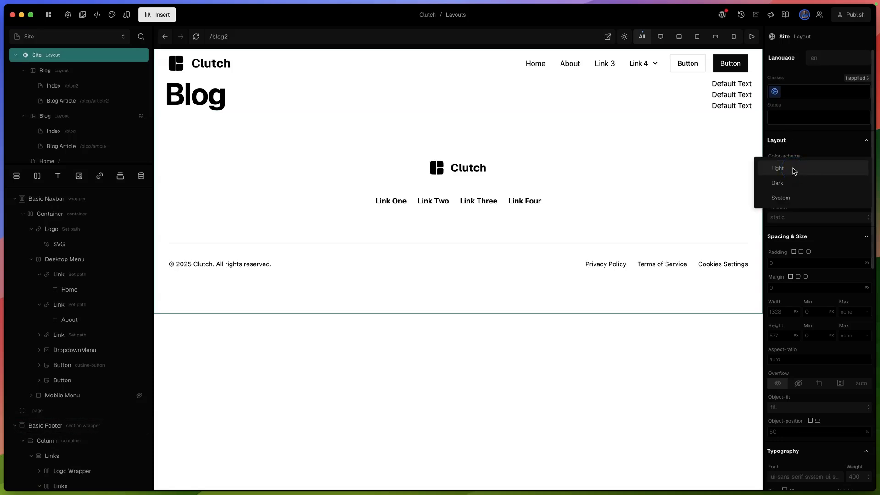
{"action": "left_click", "coordinate": [792, 181]}
{"action": "left_click", "coordinate": [792, 170]}
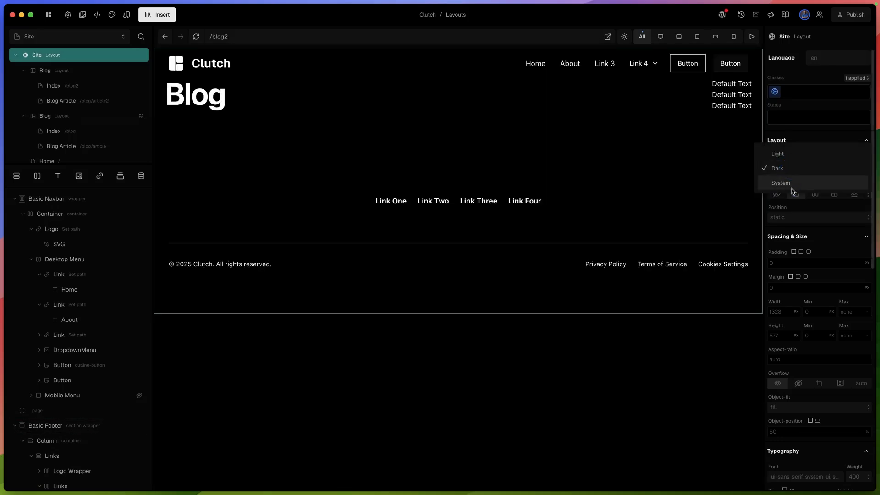
{"action": "left_click", "coordinate": [785, 155]}
{"action": "left_click", "coordinate": [785, 169]}
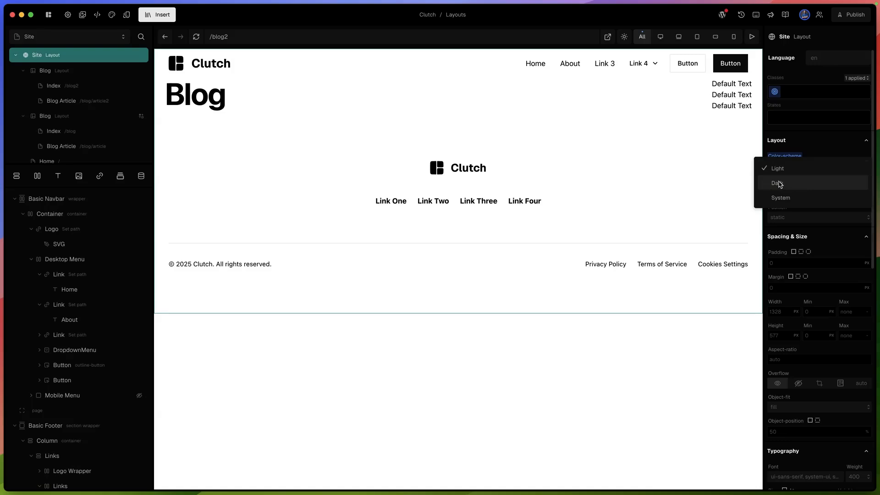
{"action": "left_click", "coordinate": [779, 149]}
{"action": "left_click", "coordinate": [780, 157], "text": "alt"}
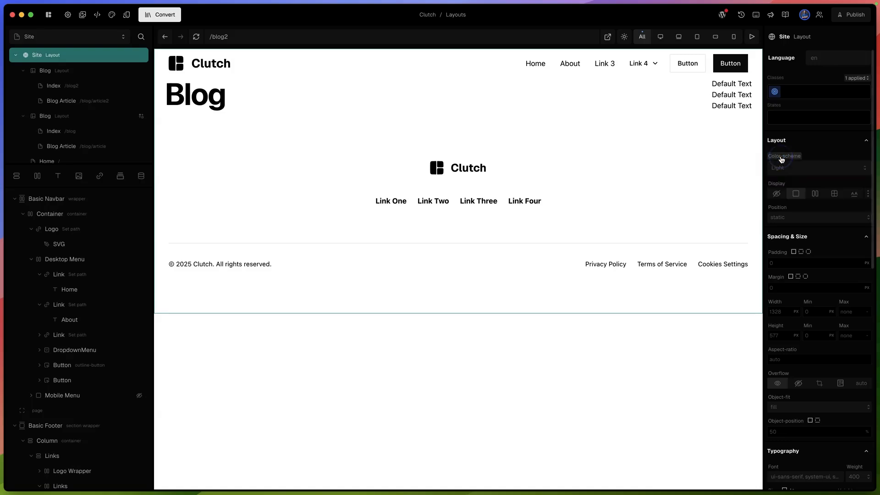
Step: Insert a blank layout inside the Site layout, place it above the Blog layouts and name it Dark
{"action": "left_click", "coordinate": [50, 77]}
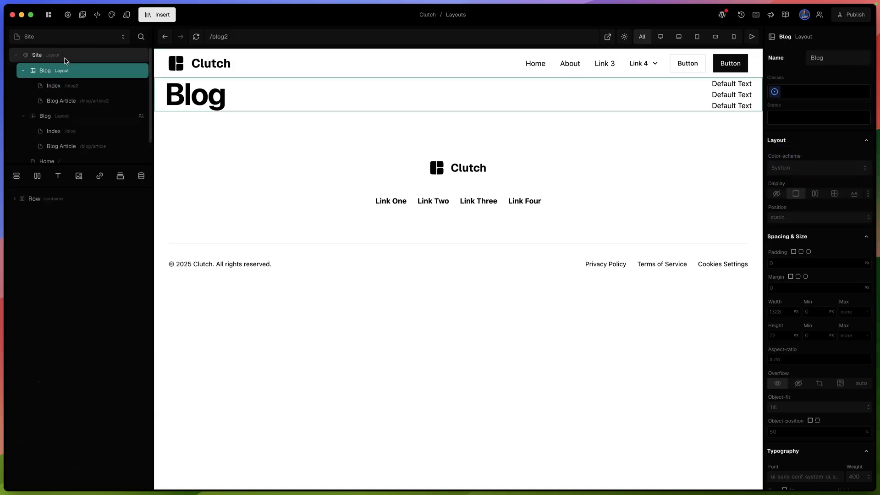
{"action": "left_click", "coordinate": [156, 14]}
{"action": "mouse_move", "coordinate": [190, 53]}
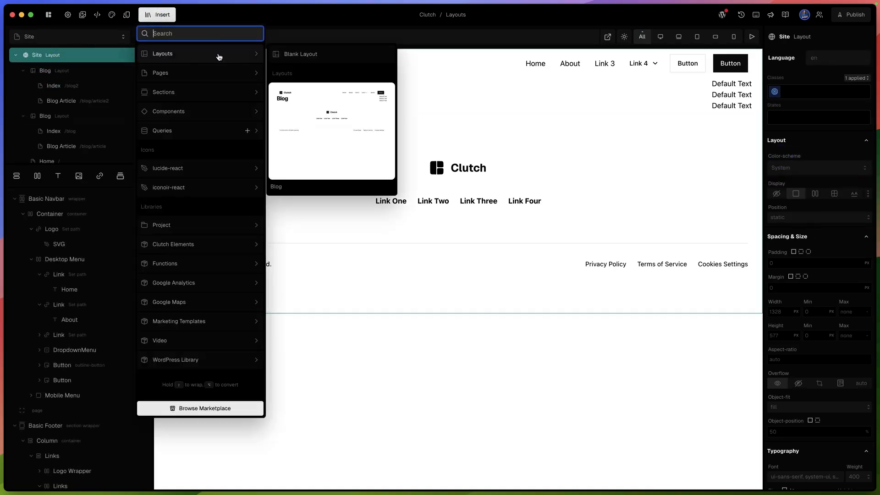
{"action": "left_click", "coordinate": [308, 53]}
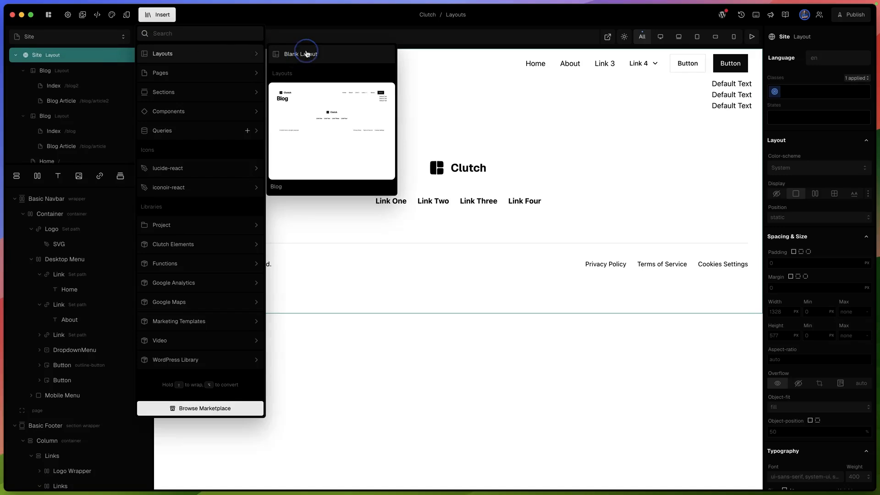
{"action": "left_click_drag", "start_coordinate": [52, 118], "coordinate": [49, 71]}
{"action": "double_click", "coordinate": [49, 71]}
{"action": "type", "text": "Dark"}
{"action": "key", "text": "Return"}
Step: Add a Heading 1 element to the page inside the Dark layout
{"action": "left_click", "coordinate": [60, 85]}
{"action": "left_click", "coordinate": [98, 72]}
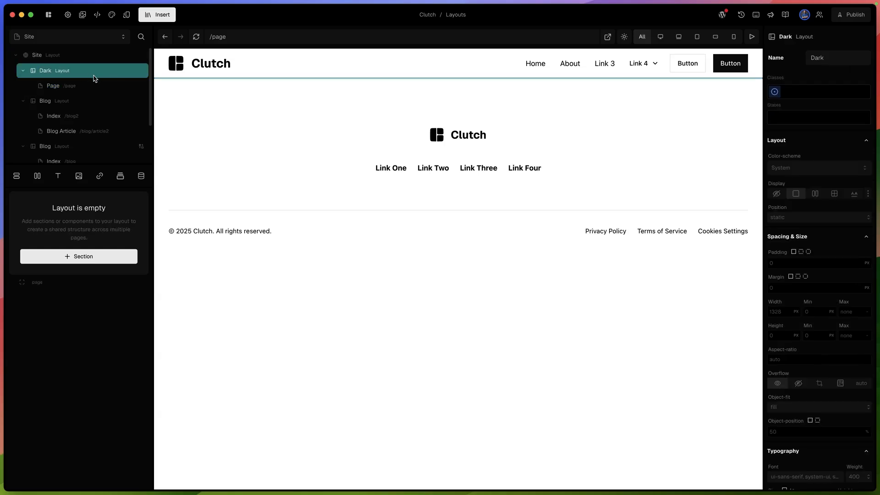
{"action": "left_click", "coordinate": [96, 88]}
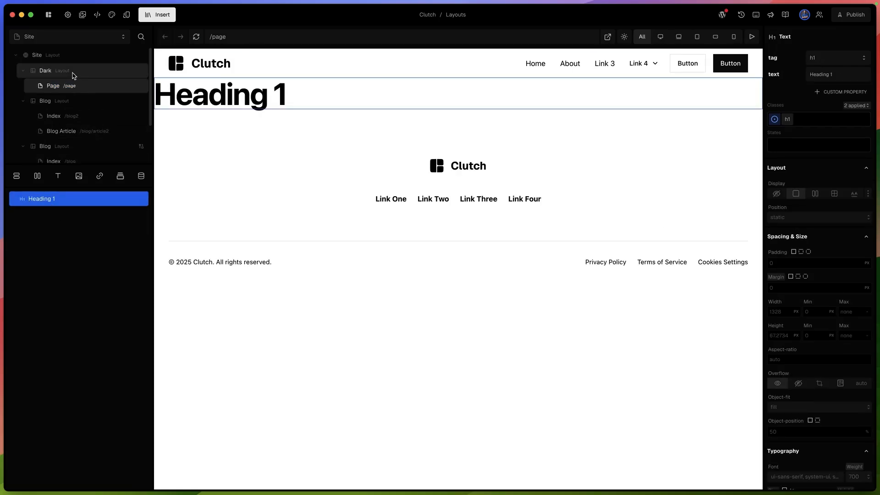
Step: Assign the color-background token to the Dark layout's background color
{"action": "left_click", "coordinate": [74, 73]}
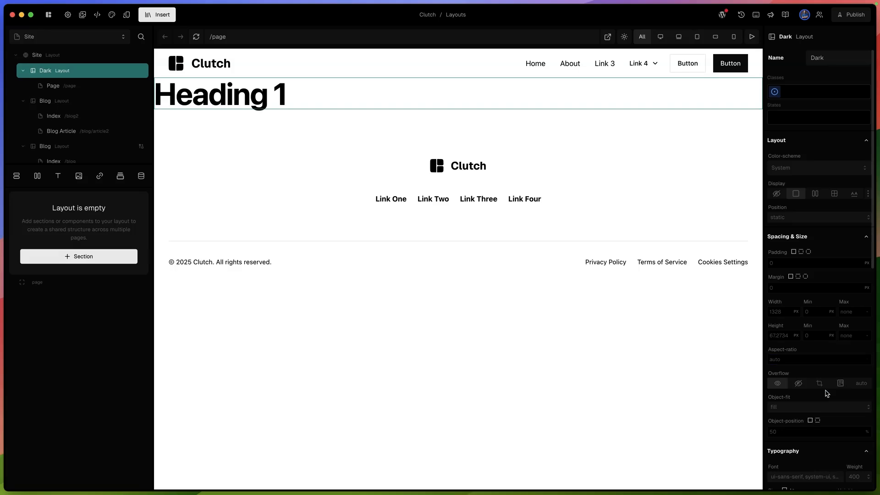
{"action": "scroll", "coordinate": [827, 394], "scroll_direction": "down", "scroll_amount": 10}
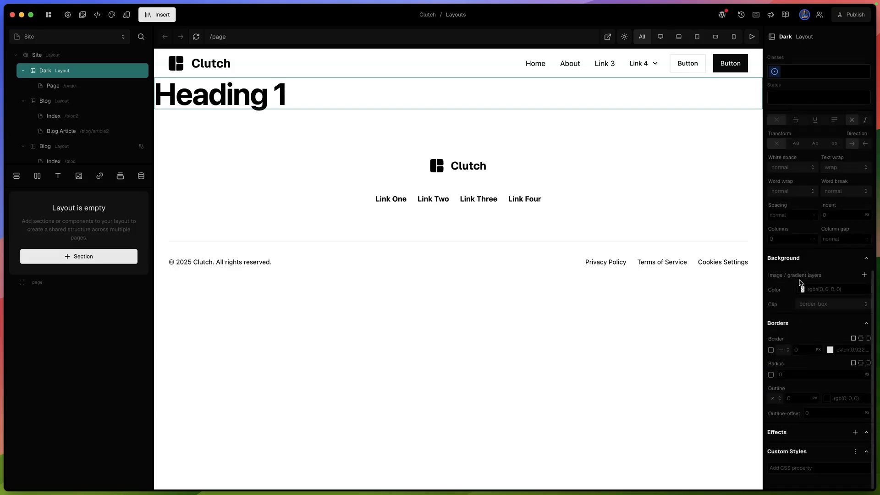
{"action": "left_click", "coordinate": [801, 289]}
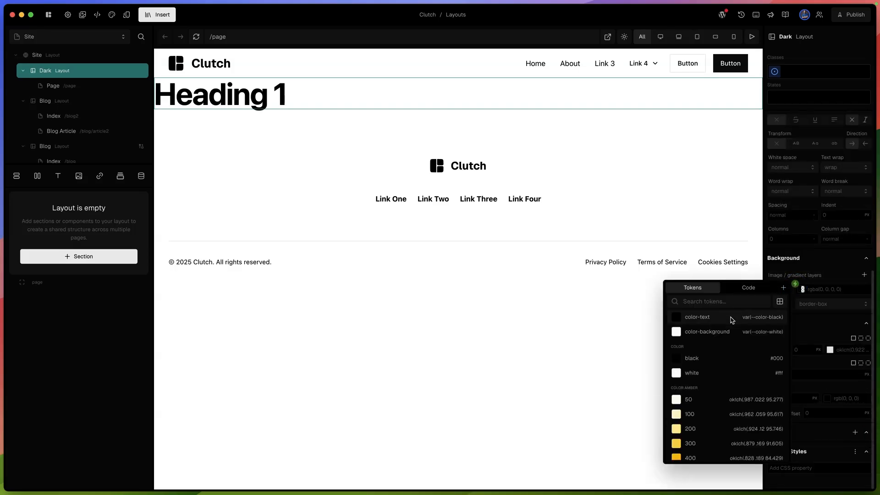
{"action": "left_click", "coordinate": [717, 337]}
Step: Assign the color-text token to the Dark layout's typography color
{"action": "scroll", "coordinate": [789, 299], "scroll_direction": "up", "scroll_amount": 5}
{"action": "scroll", "coordinate": [790, 299], "scroll_direction": "up", "scroll_amount": 5}
{"action": "scroll", "coordinate": [788, 296], "scroll_direction": "down", "scroll_amount": 1}
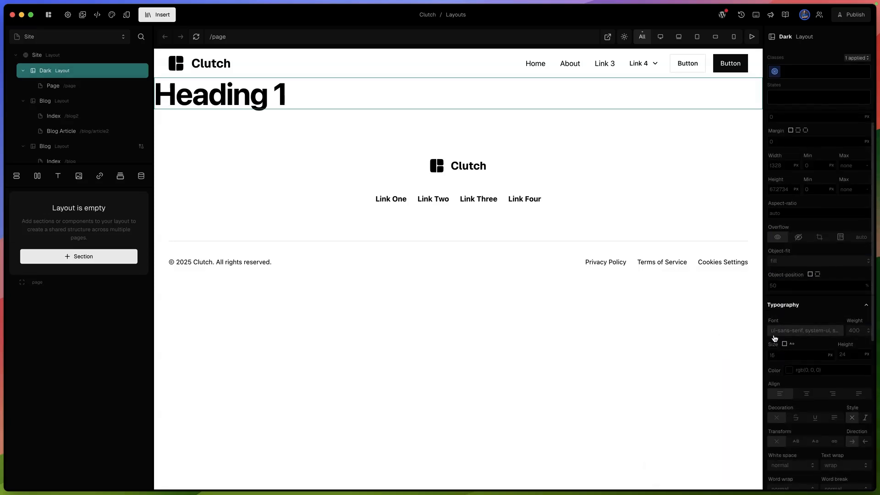
{"action": "left_click", "coordinate": [784, 370]}
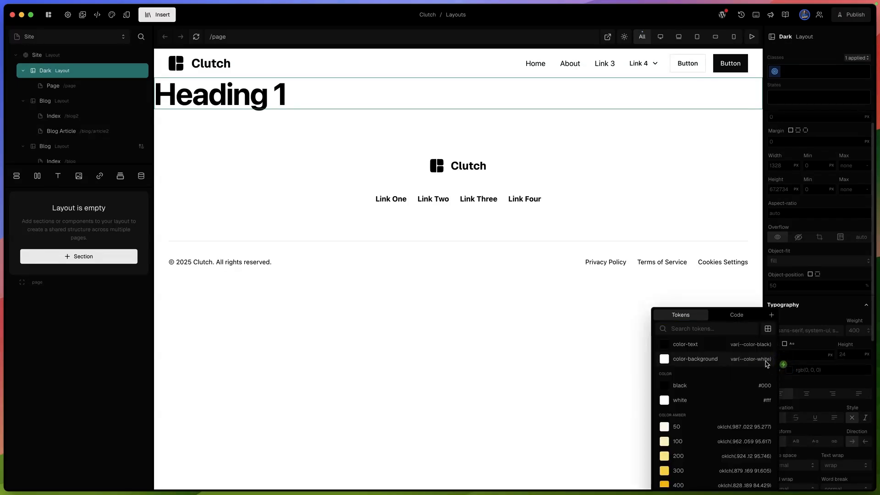
{"action": "left_click", "coordinate": [705, 347]}
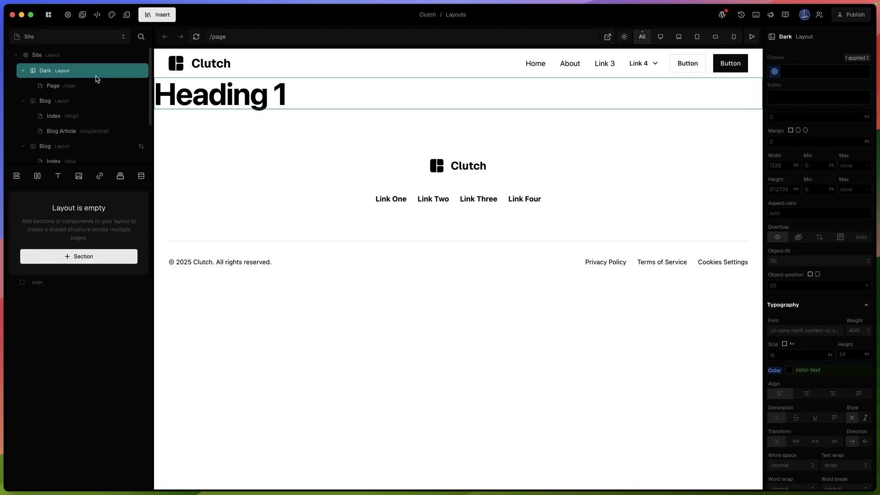
Step: Set the Dark layout's color scheme to Dark
{"action": "scroll", "coordinate": [807, 189], "scroll_direction": "up", "scroll_amount": 5}
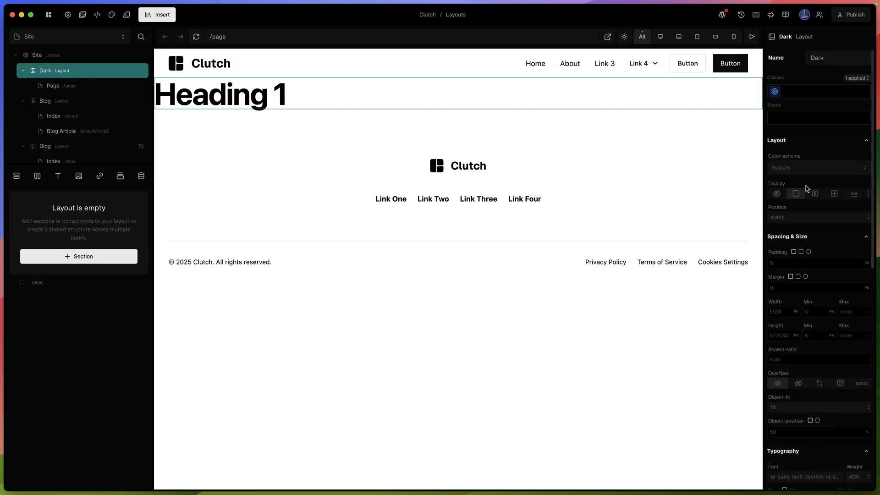
{"action": "left_click", "coordinate": [783, 168]}
{"action": "left_click", "coordinate": [783, 187]}
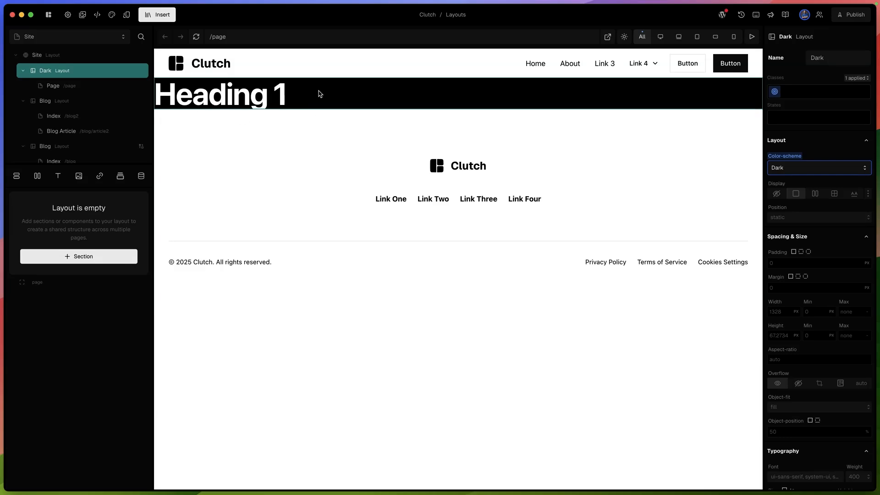
Step: Compare the Dark layout and its page with the Blog layout and its pages to examine how the color scheme applies
{"action": "left_click", "coordinate": [71, 114]}
{"action": "left_click", "coordinate": [72, 133]}
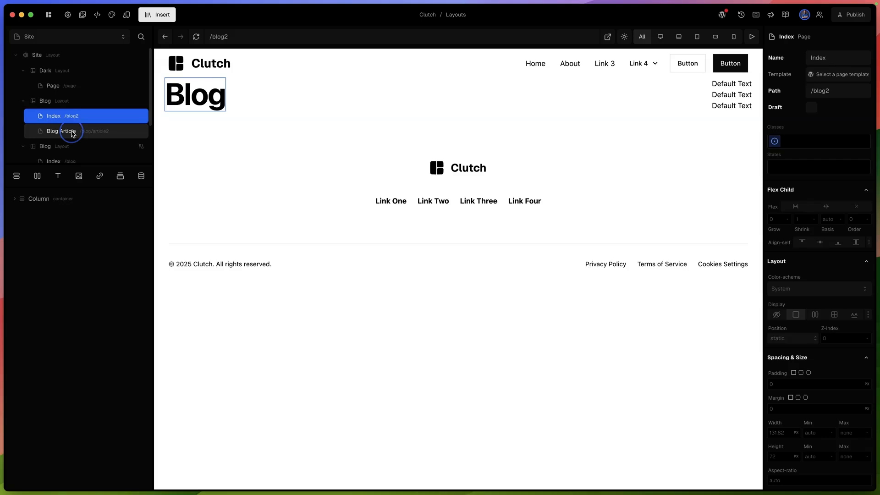
{"action": "left_click", "coordinate": [69, 116]}
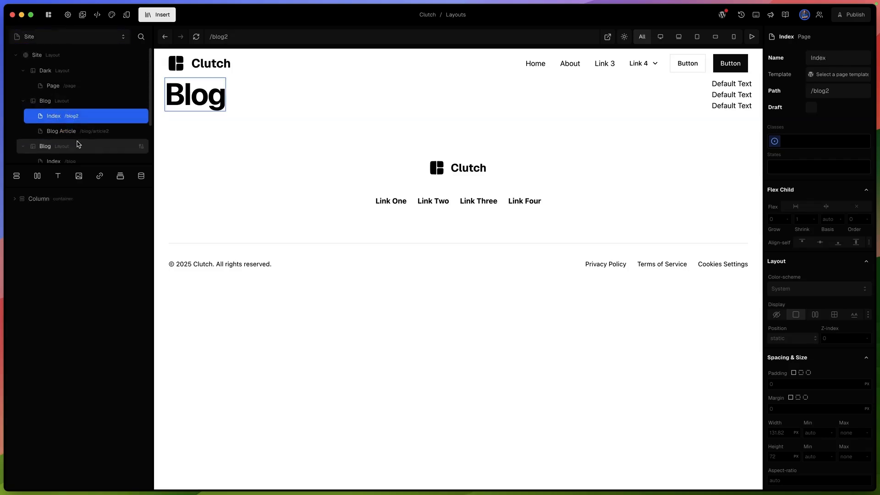
{"action": "left_click", "coordinate": [59, 87]}
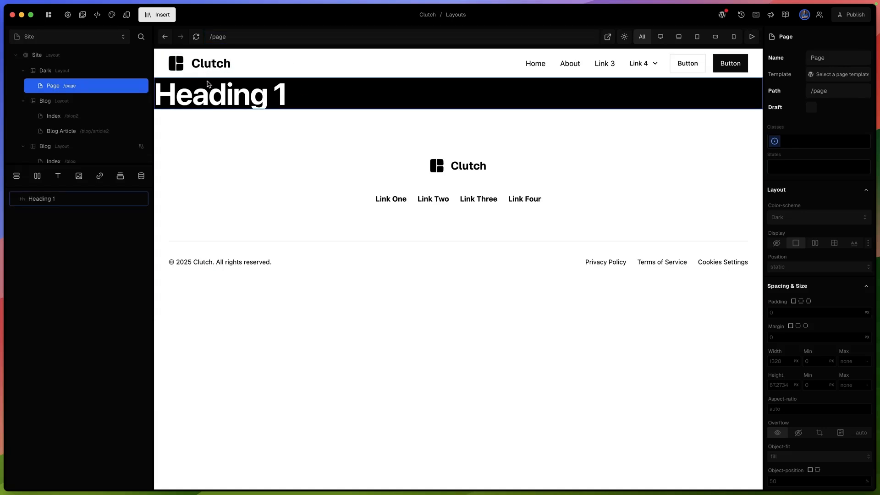
{"action": "left_click", "coordinate": [64, 71]}
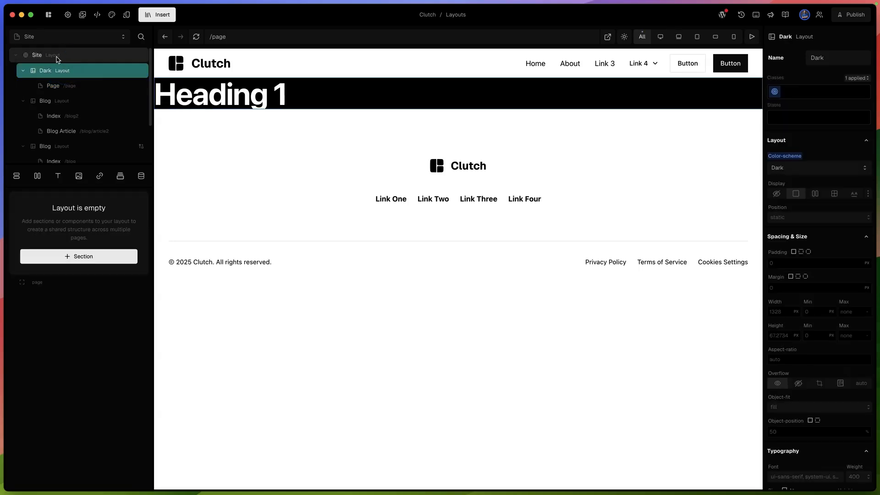
{"action": "left_click", "coordinate": [58, 59]}
{"action": "left_click", "coordinate": [50, 72]}
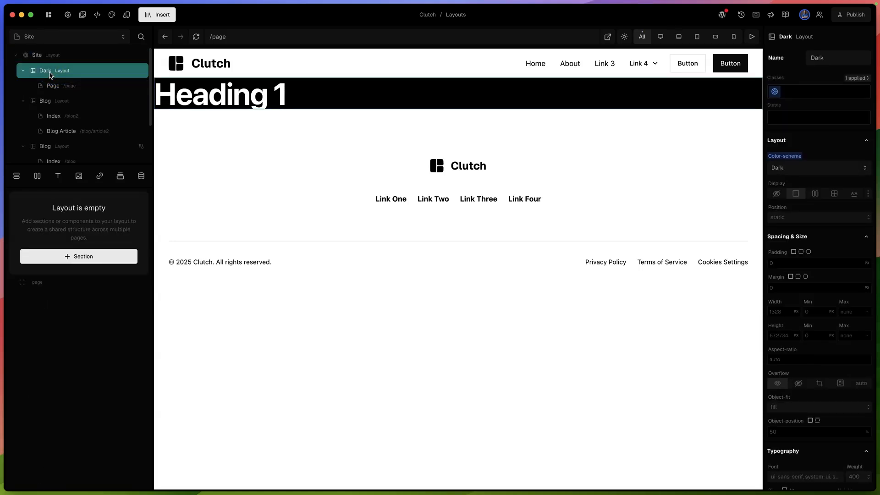
{"action": "left_click", "coordinate": [45, 101]}
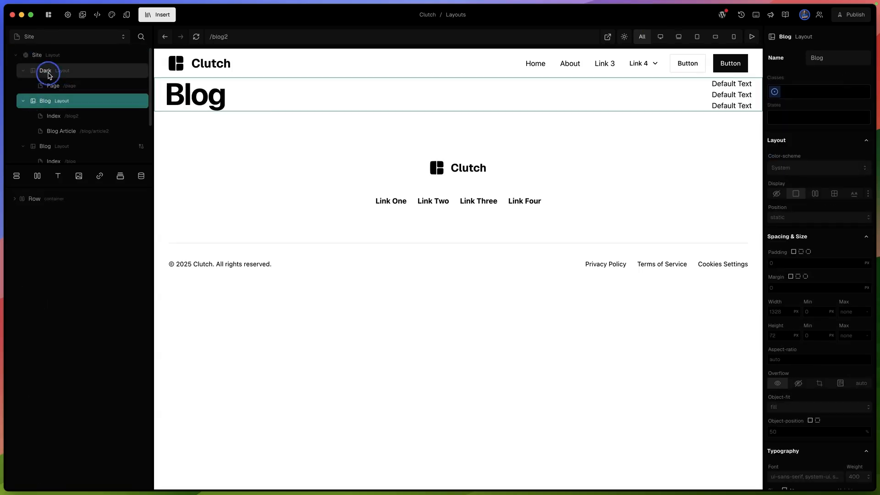
{"action": "left_click", "coordinate": [49, 74]}
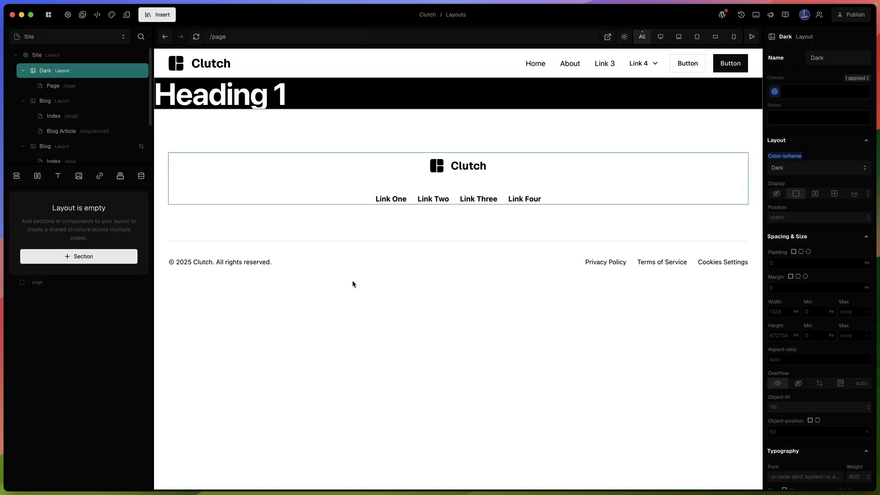